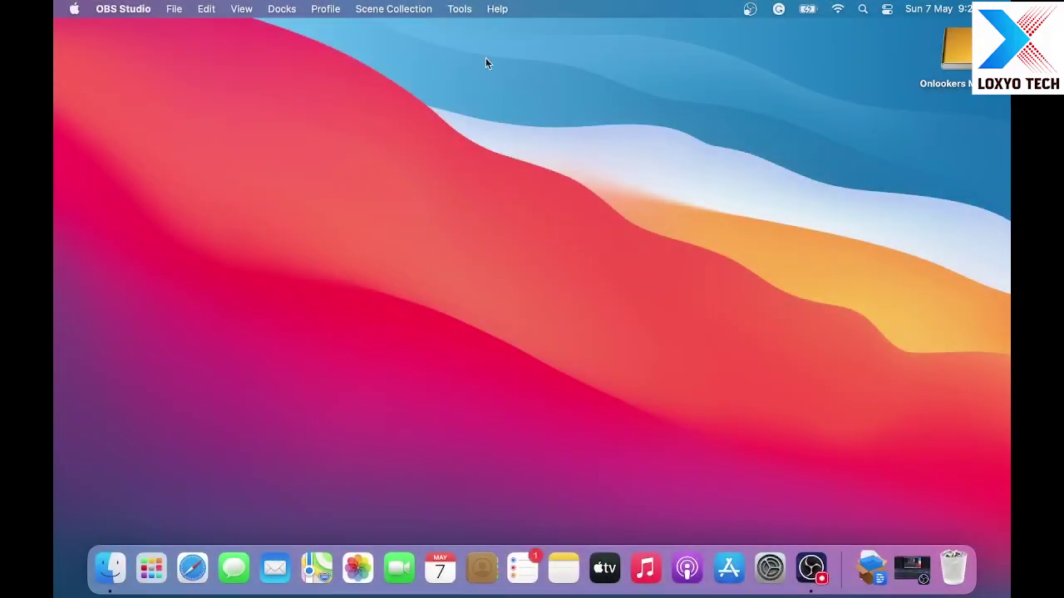
pyautogui.click(510, 124)
pyautogui.rightClick(510, 124)
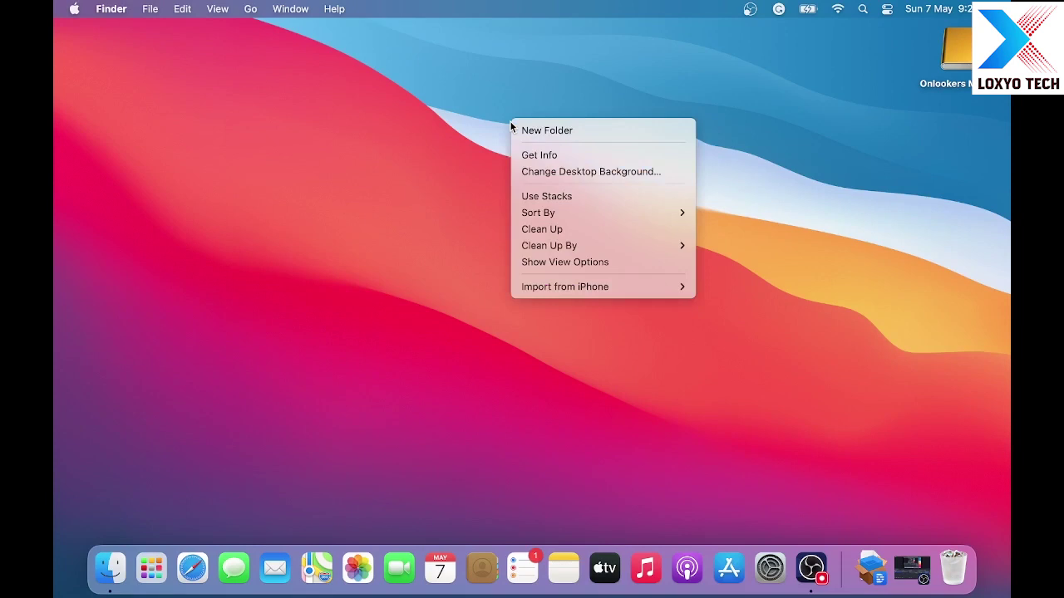
pyautogui.click(369, 121)
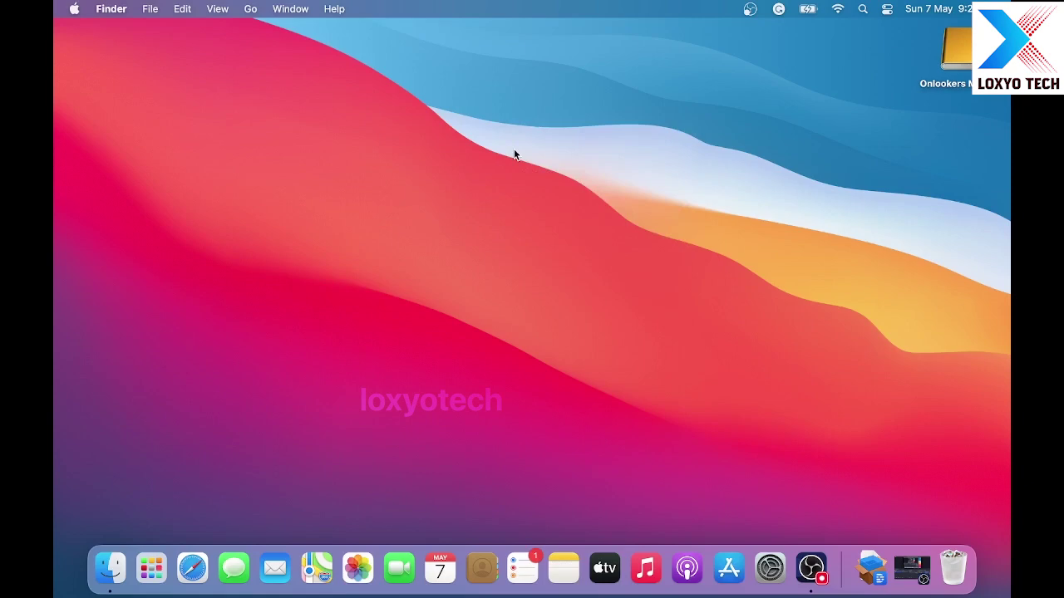
pyautogui.click(74, 8)
pyautogui.click(140, 41)
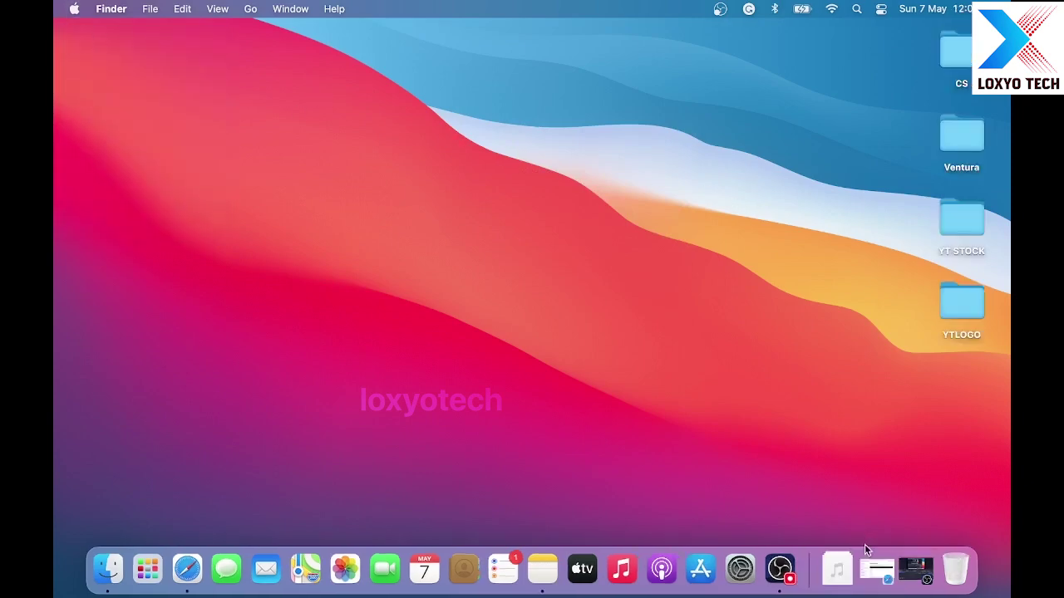
# - Bring up the OpenCore Legacy Patcher Supported Models page in Safari and examine which MacBook models and years are supported
pyautogui.click(875, 568)
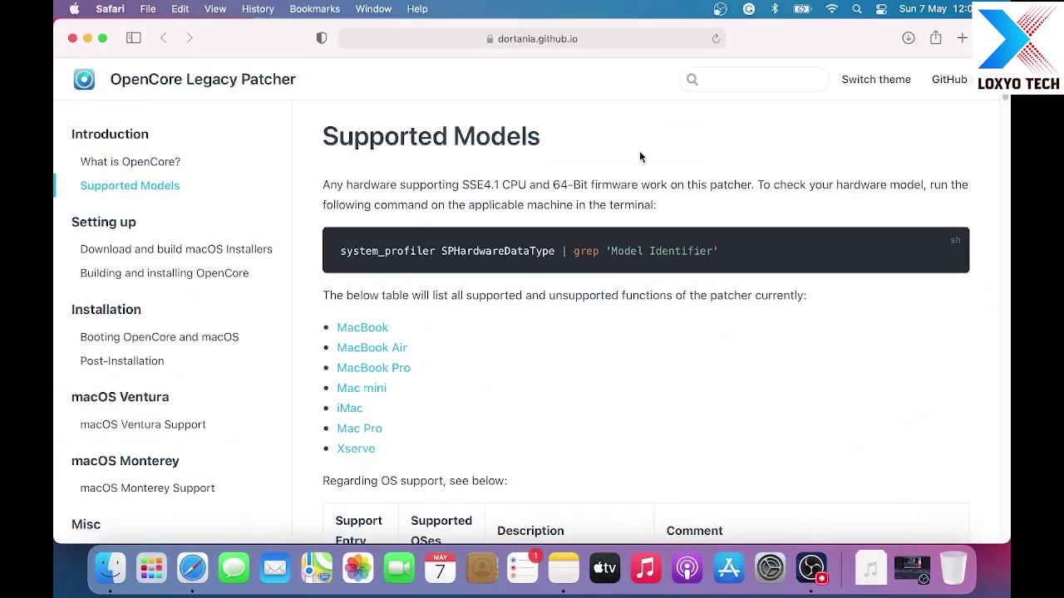
pyautogui.moveTo(381, 138); pyautogui.dragTo(540, 138)
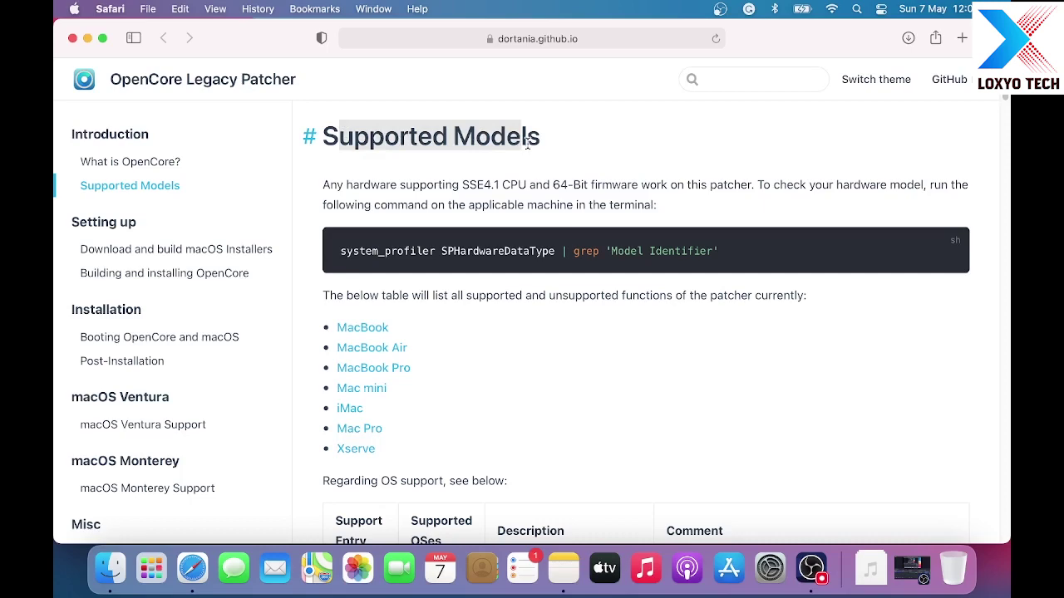
pyautogui.click(571, 151)
pyautogui.scroll(-1, 549, 320)
pyautogui.scroll(-3, 549, 324)
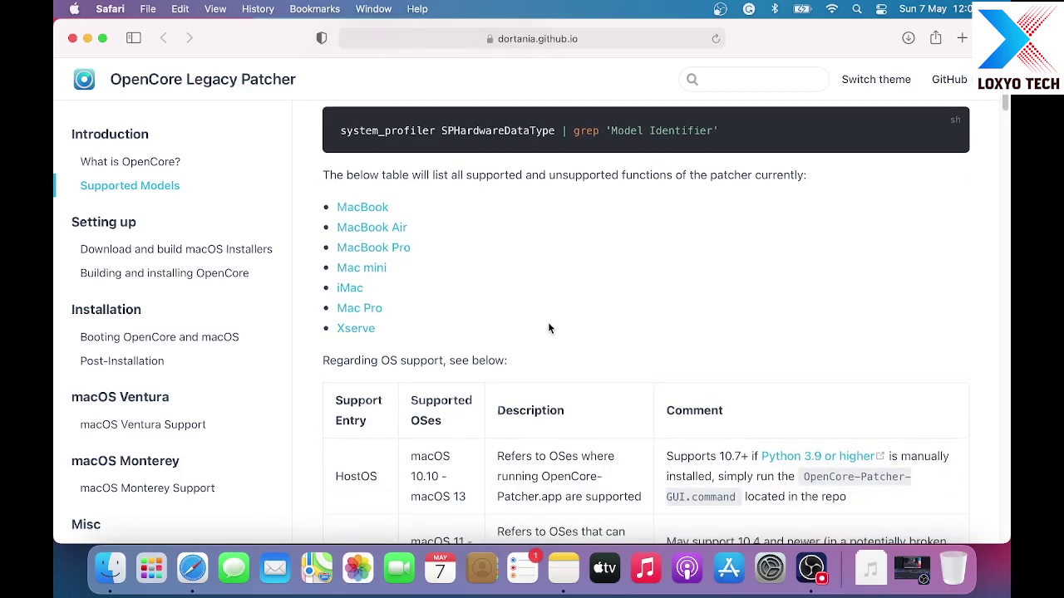
pyautogui.scroll(-10, 548, 322)
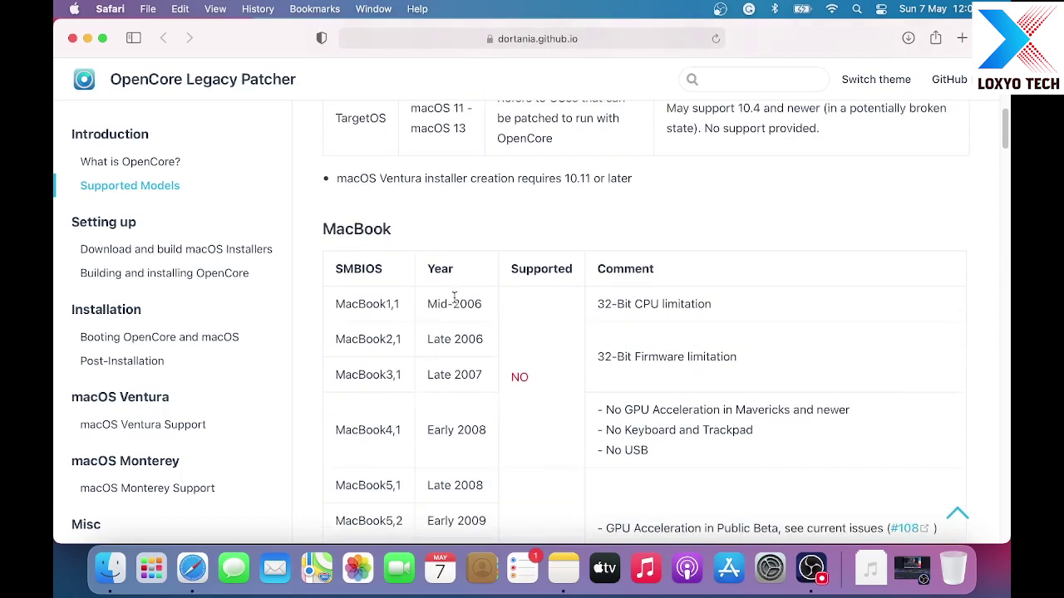
pyautogui.scroll(-3, 541, 292)
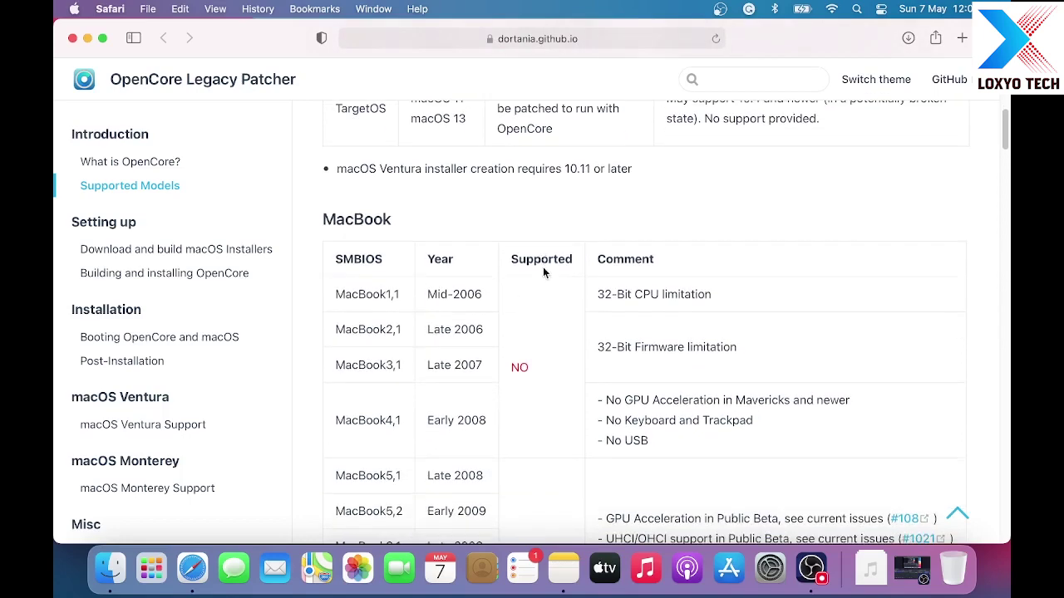
pyautogui.scroll(-1, 667, 288)
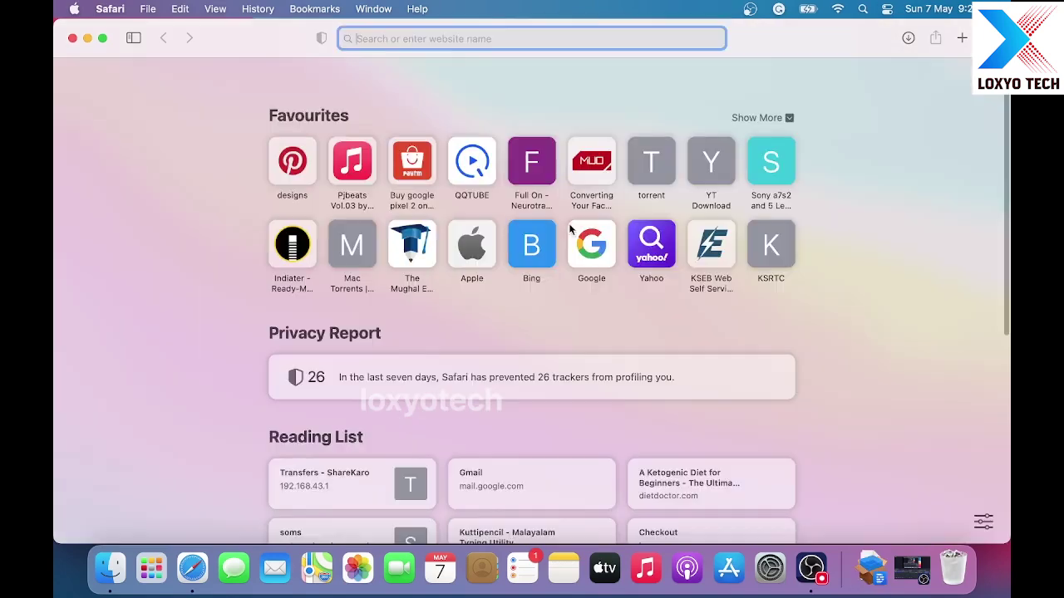
# - Open Google and search for "open legacy patcher"
pyautogui.click(579, 236)
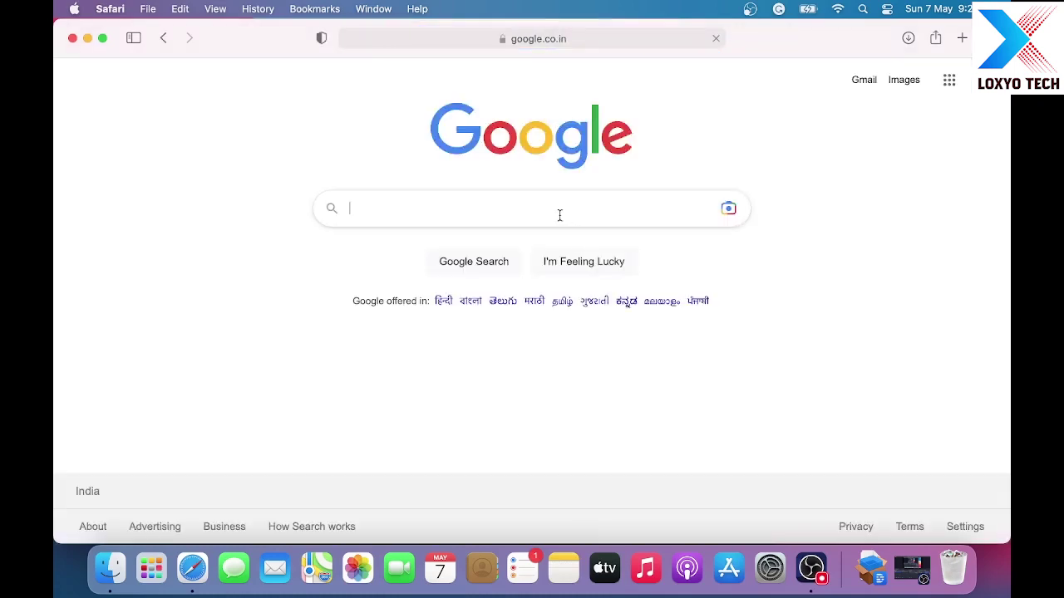
pyautogui.click(559, 215)
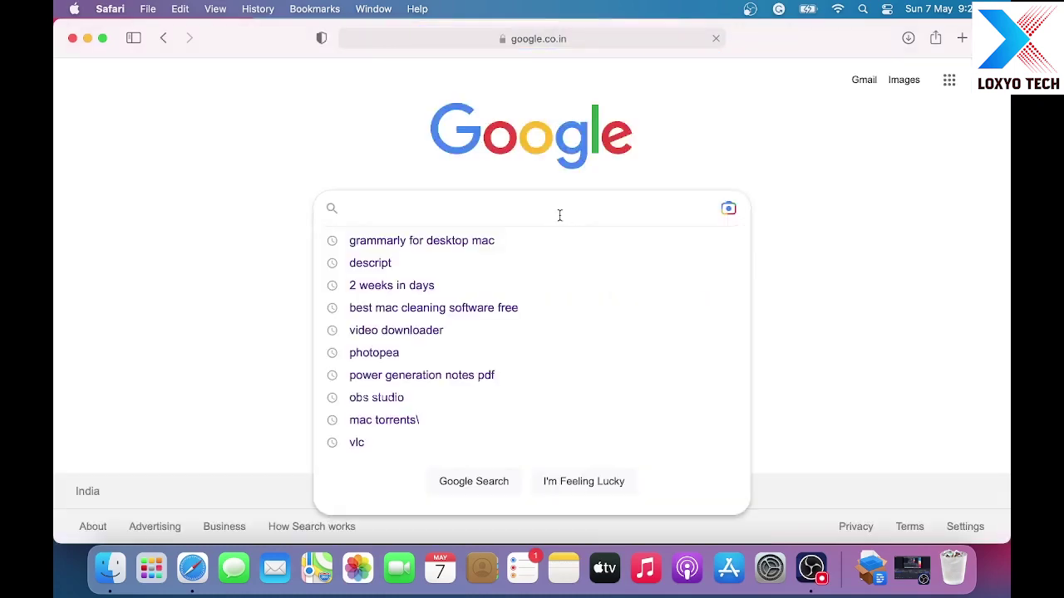
pyautogui.write('ope')
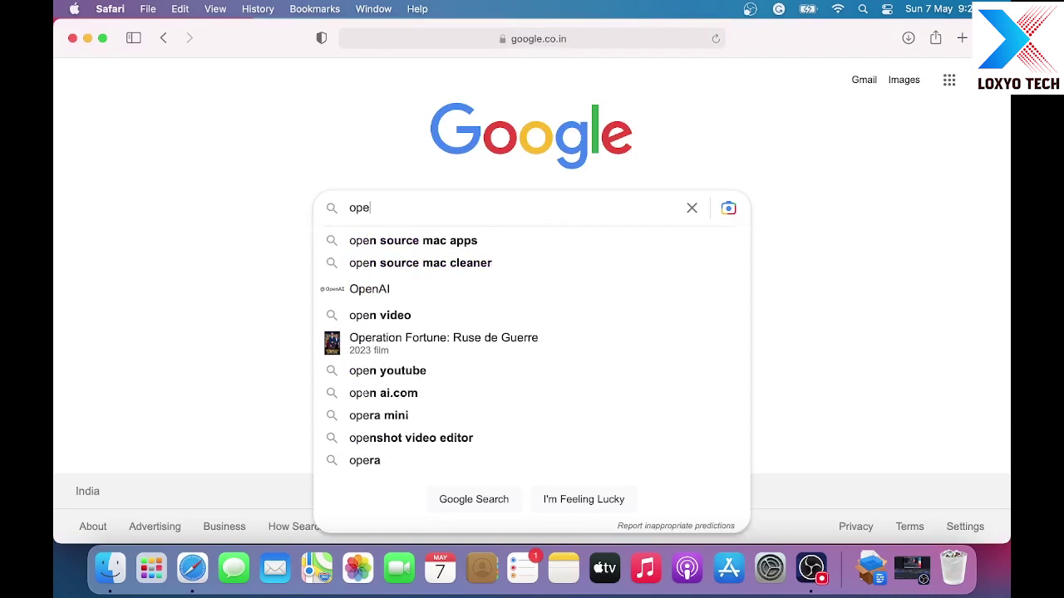
pyautogui.write('n le')
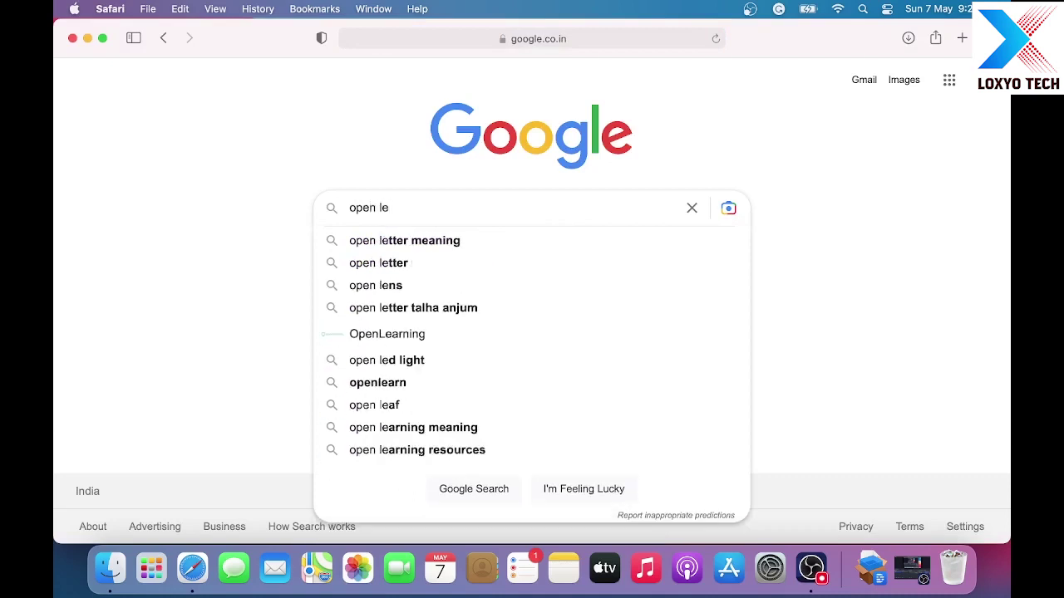
pyautogui.write('ga')
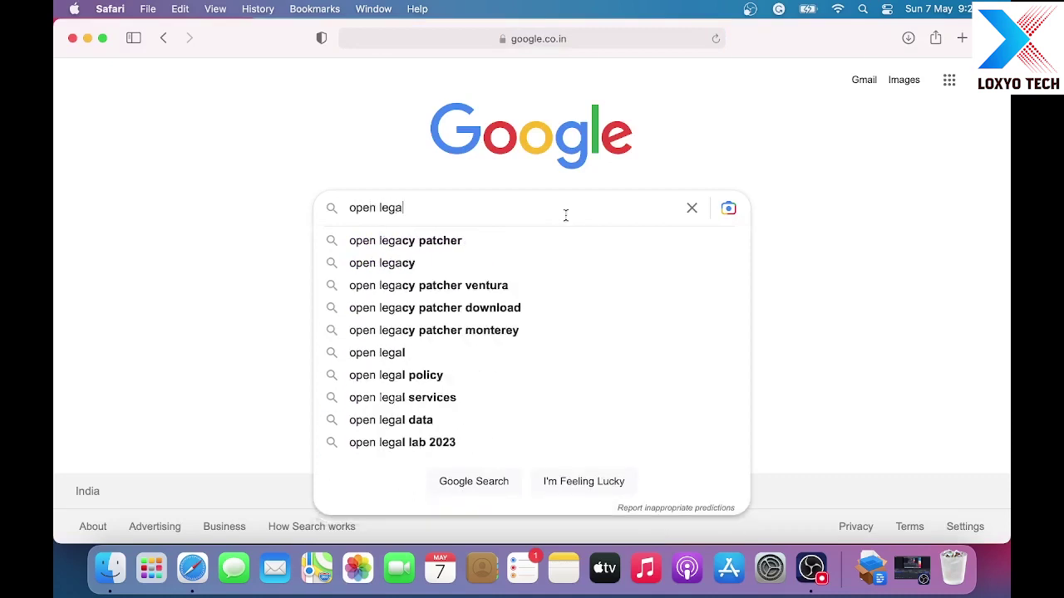
pyautogui.click(470, 240)
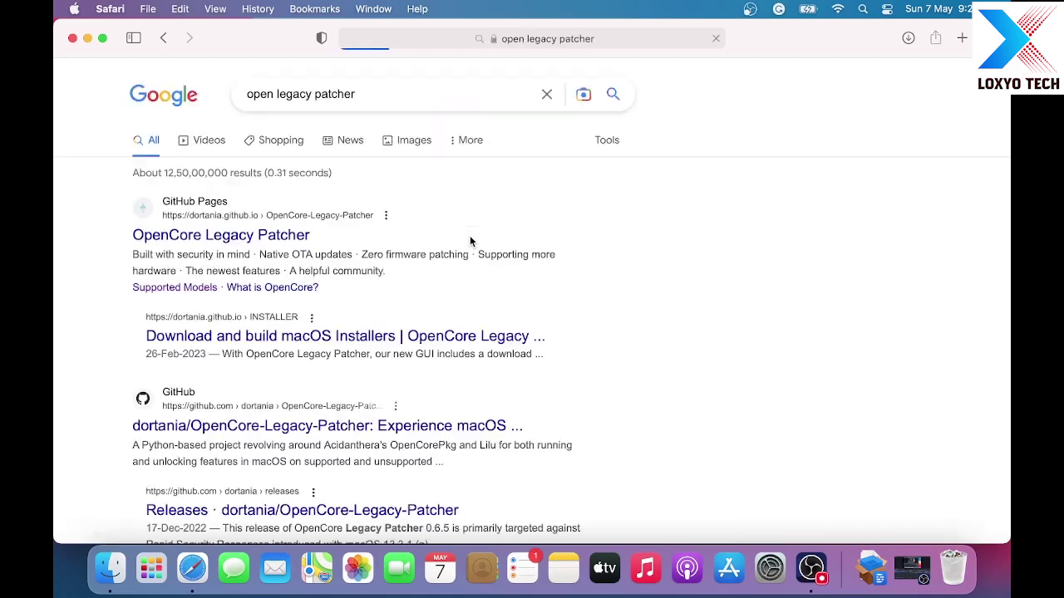
# - Open the OpenCore Legacy Patcher site's guide on downloading and building macOS installers, and check its USB drive requirement
pyautogui.click(270, 238)
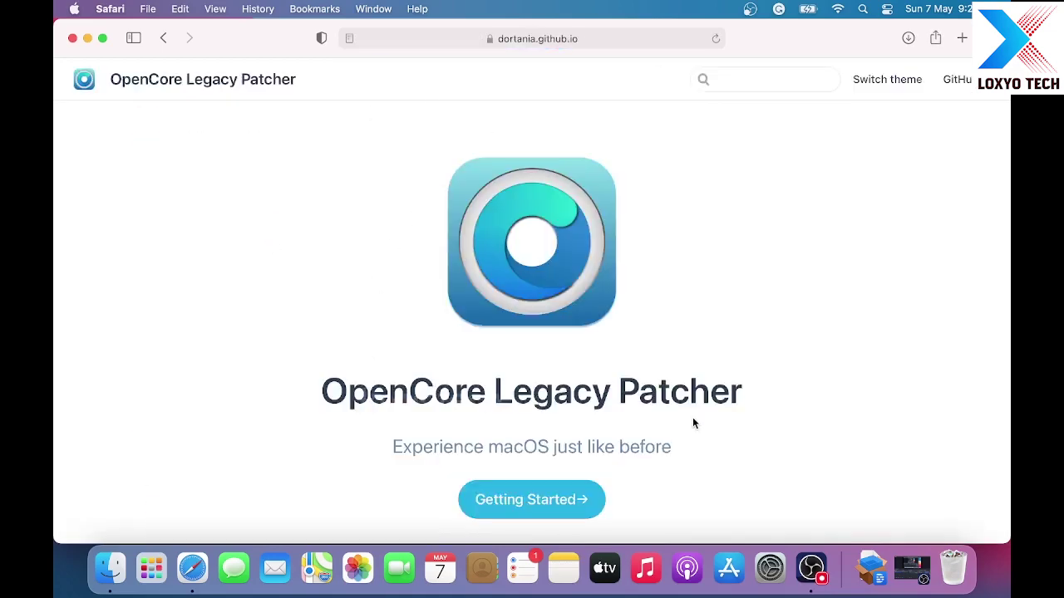
pyautogui.scroll(-5, 561, 321)
pyautogui.click(561, 321)
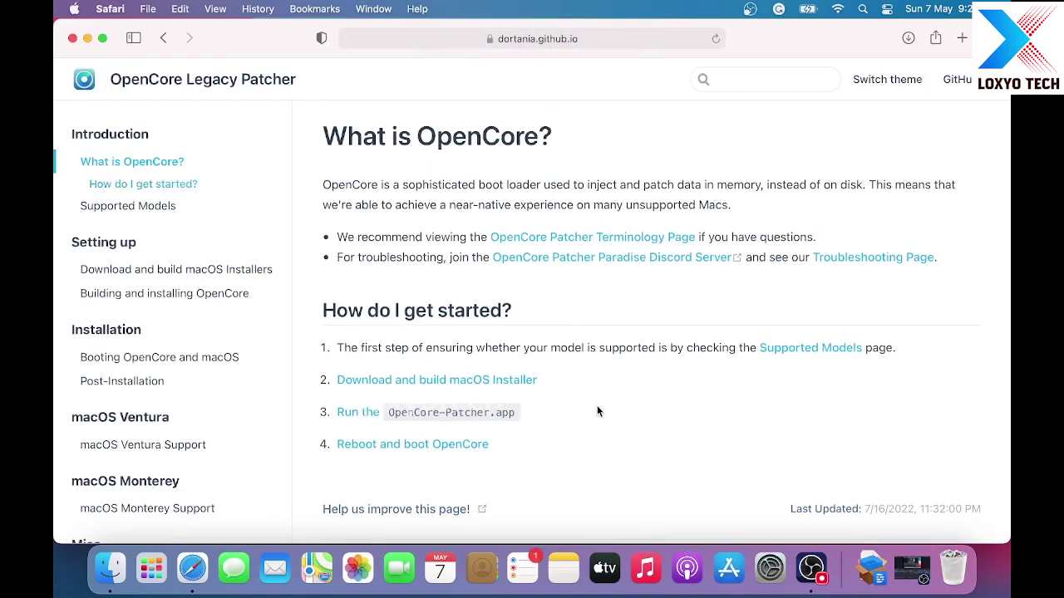
pyautogui.scroll(-2, 597, 410)
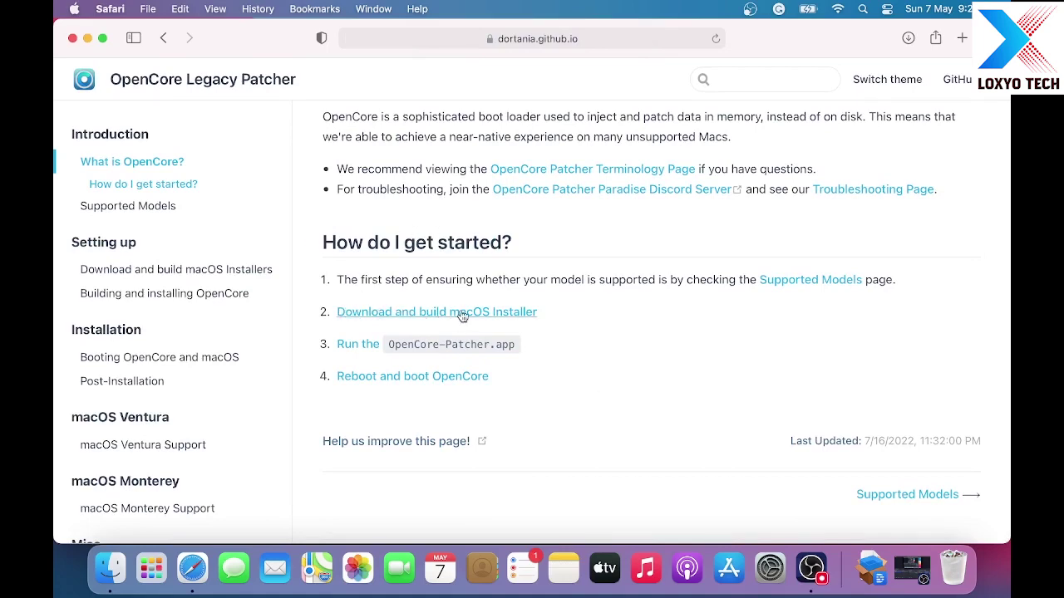
pyautogui.click(521, 315)
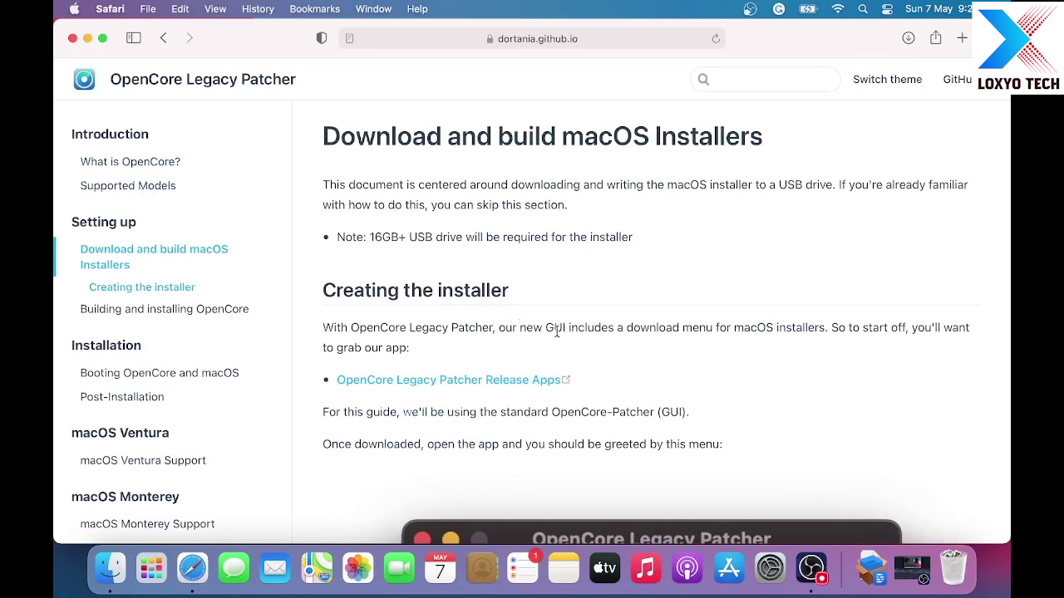
pyautogui.moveTo(337, 237); pyautogui.dragTo(633, 235)
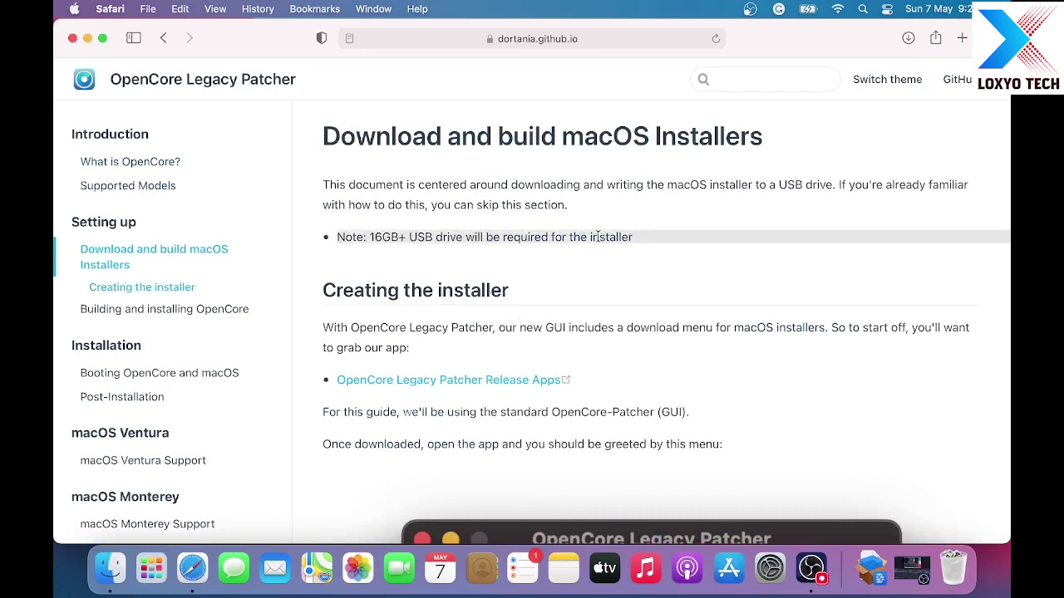
pyautogui.click(597, 237)
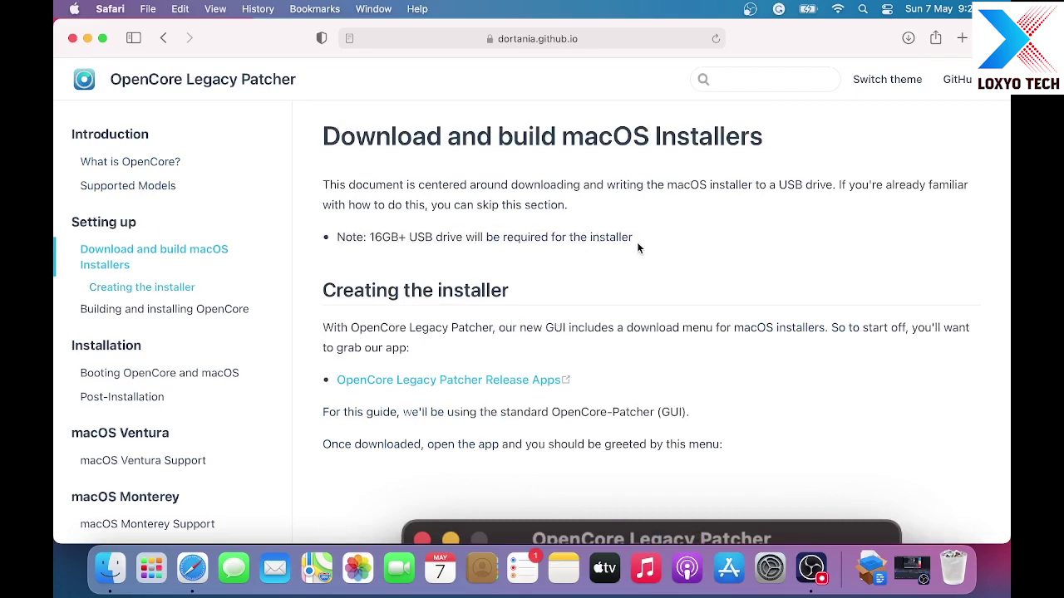
# - Download OpenCore-Patcher-GUI.app.zip from the 0.6.5 release on the patcher's GitHub releases page, allowing downloads from github.com
pyautogui.click(421, 381)
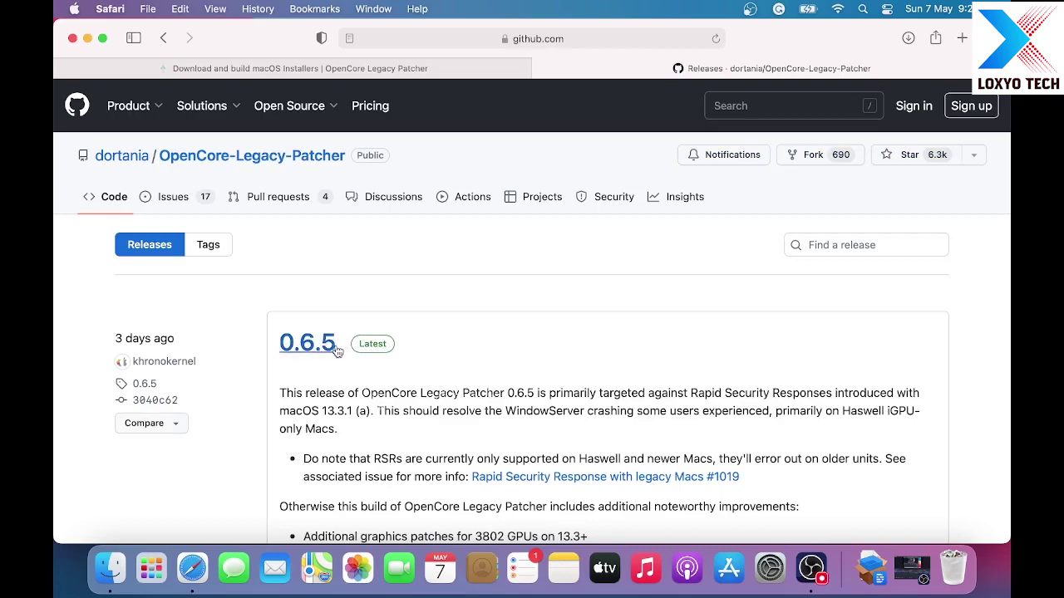
pyautogui.scroll(-10, 486, 391)
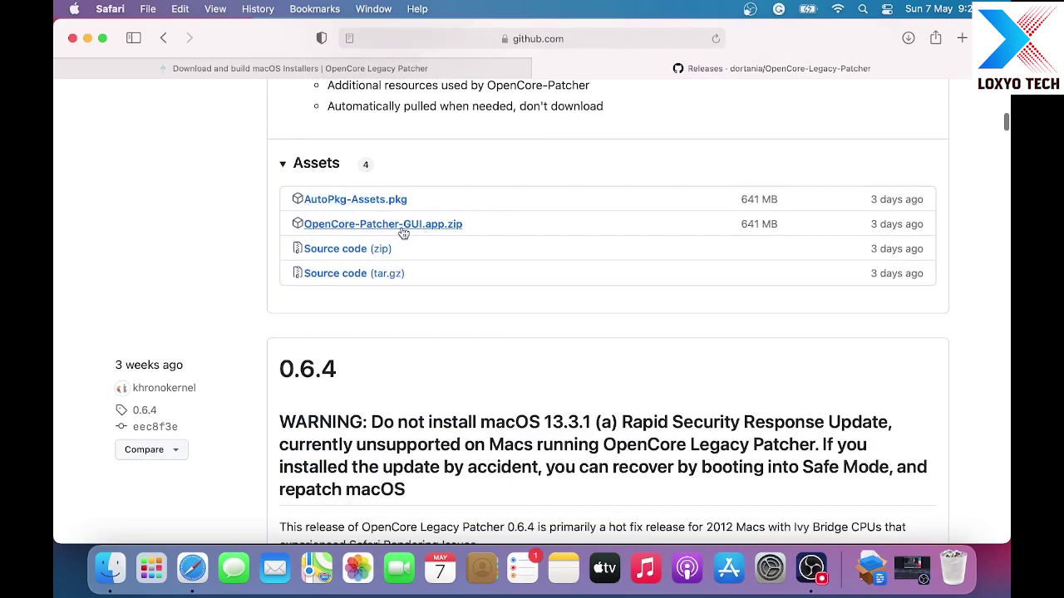
pyautogui.moveTo(744, 224); pyautogui.dragTo(785, 229)
pyautogui.click(766, 225)
pyautogui.click(425, 226)
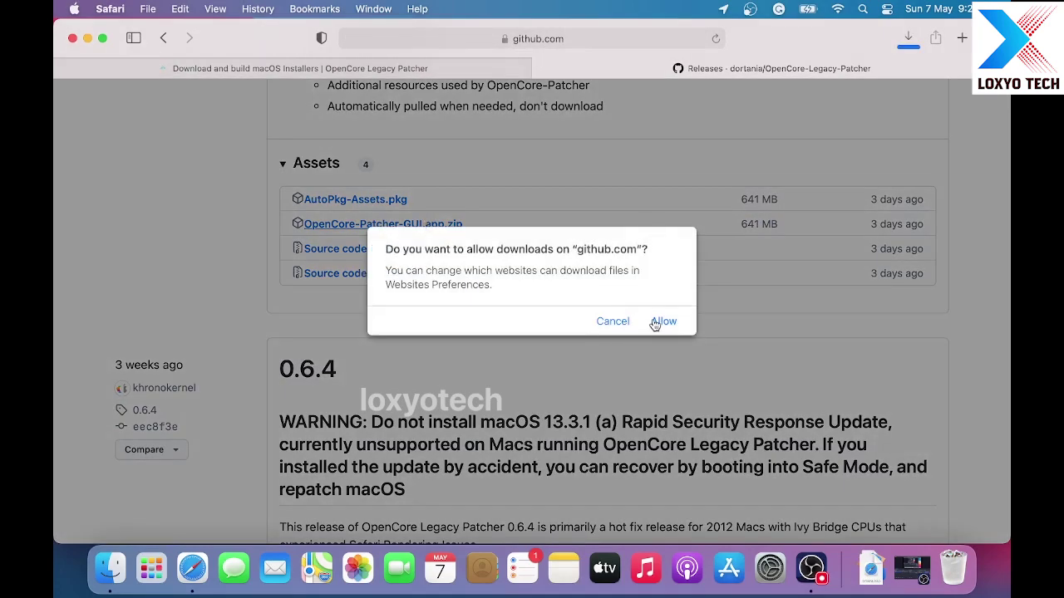
pyautogui.click(657, 323)
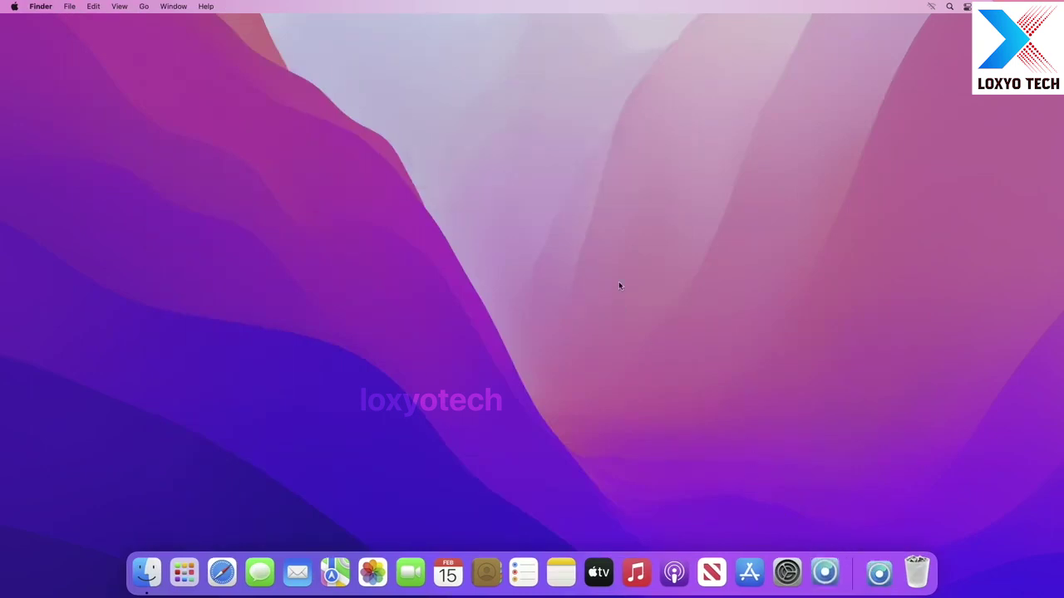
# - In OpenCore Legacy Patcher, download the macOS 13.2.1 (22D68) installer and authorise adding it with the account password
pyautogui.click(586, 265)
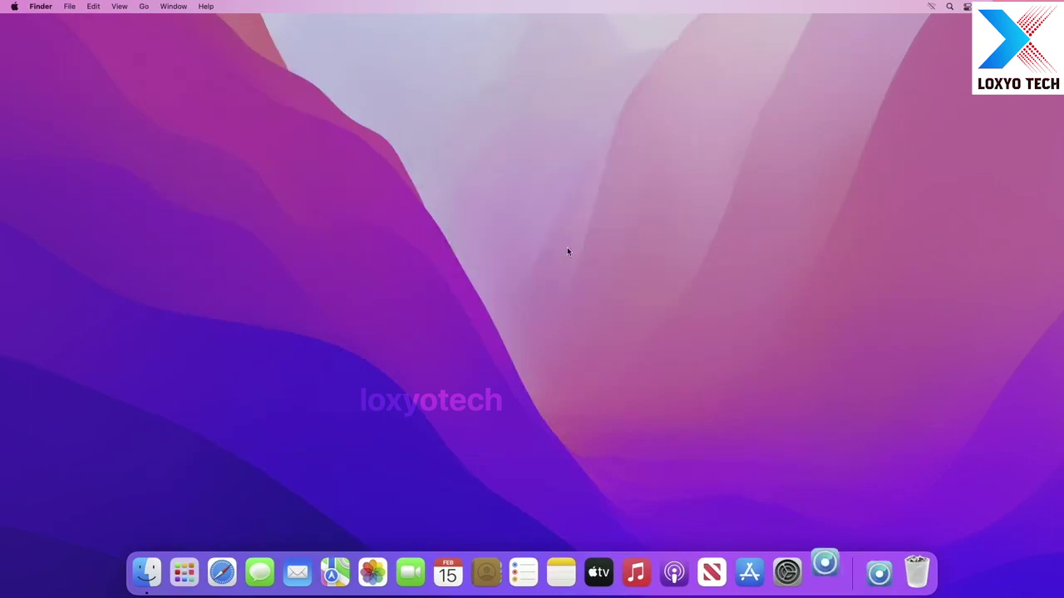
pyautogui.click(546, 304)
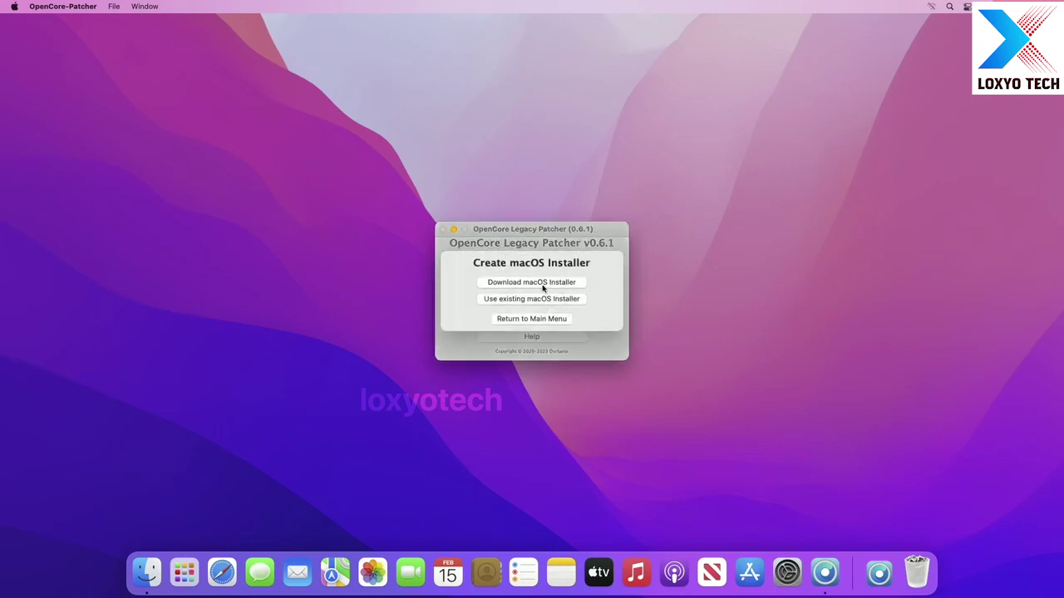
pyautogui.click(542, 284)
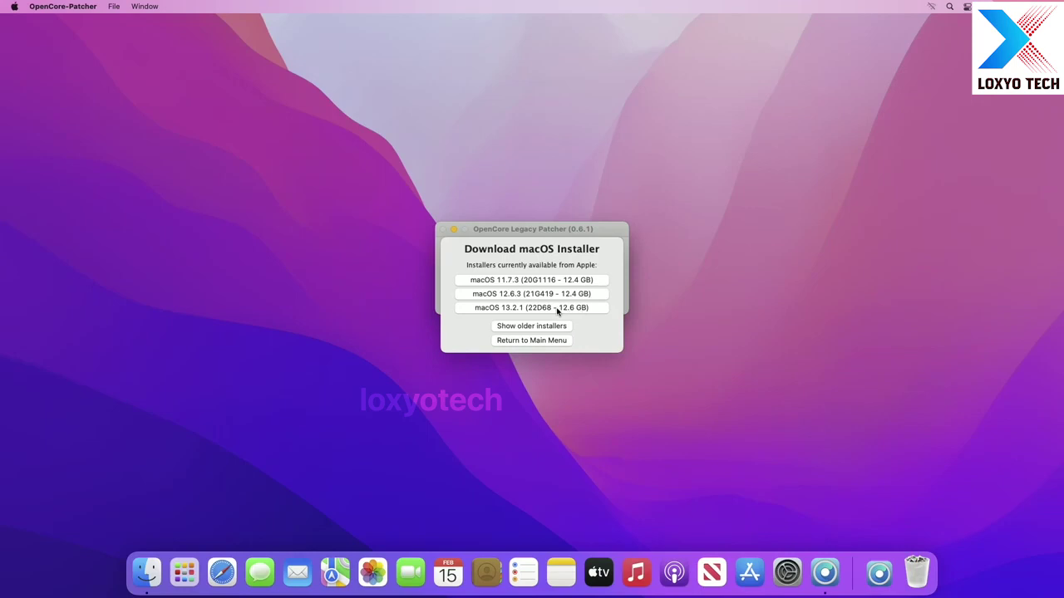
pyautogui.click(557, 309)
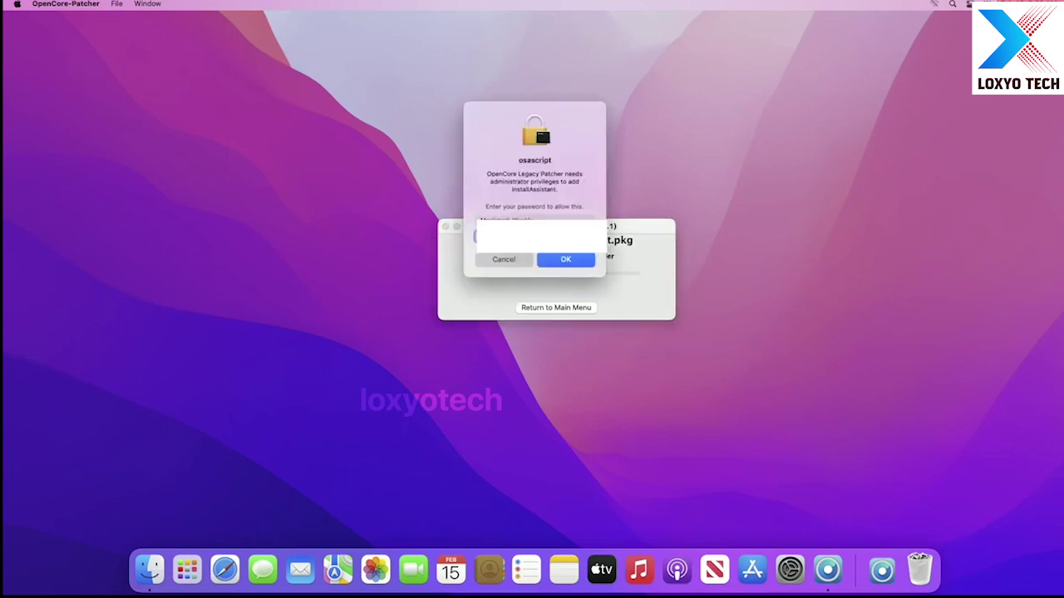
pyautogui.press('Return')
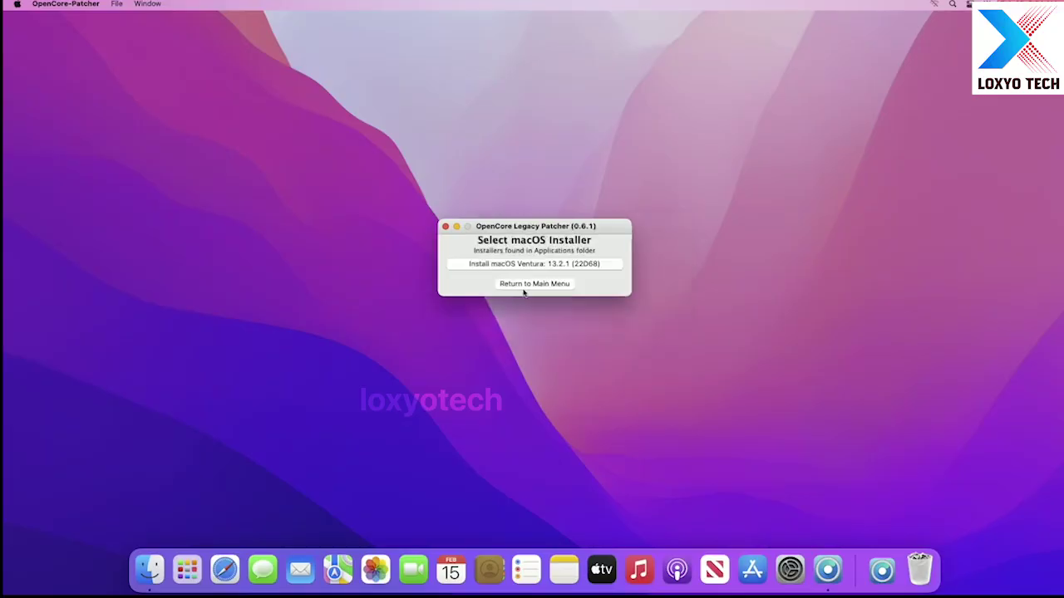
# - Write the macOS Ventura 13.2.1 installer to the SanDisk 3.2Gen1 USB drive, authorising the changes with the account password
pyautogui.click(580, 264)
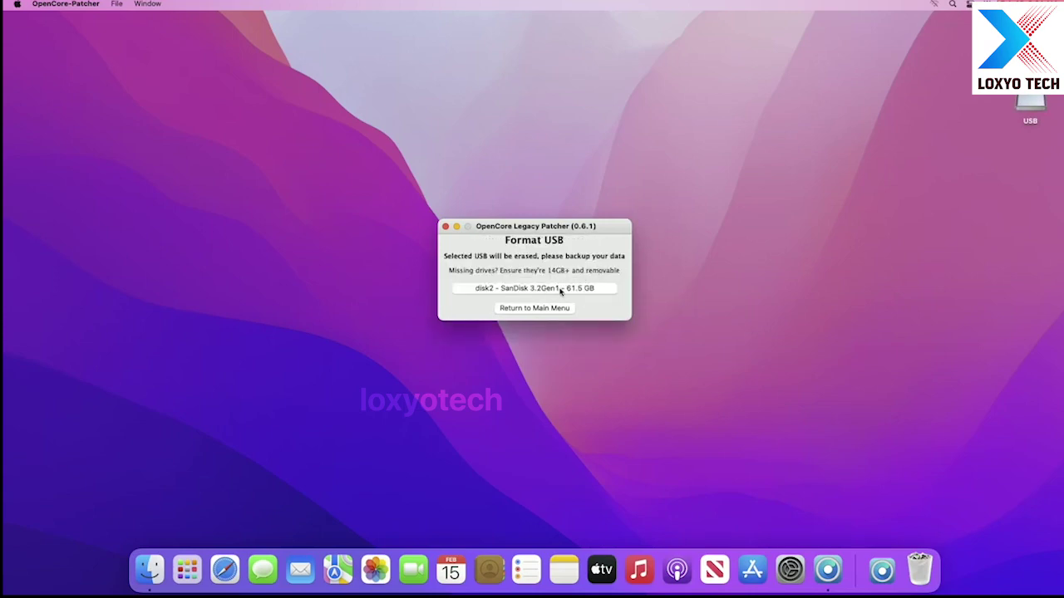
pyautogui.click(561, 289)
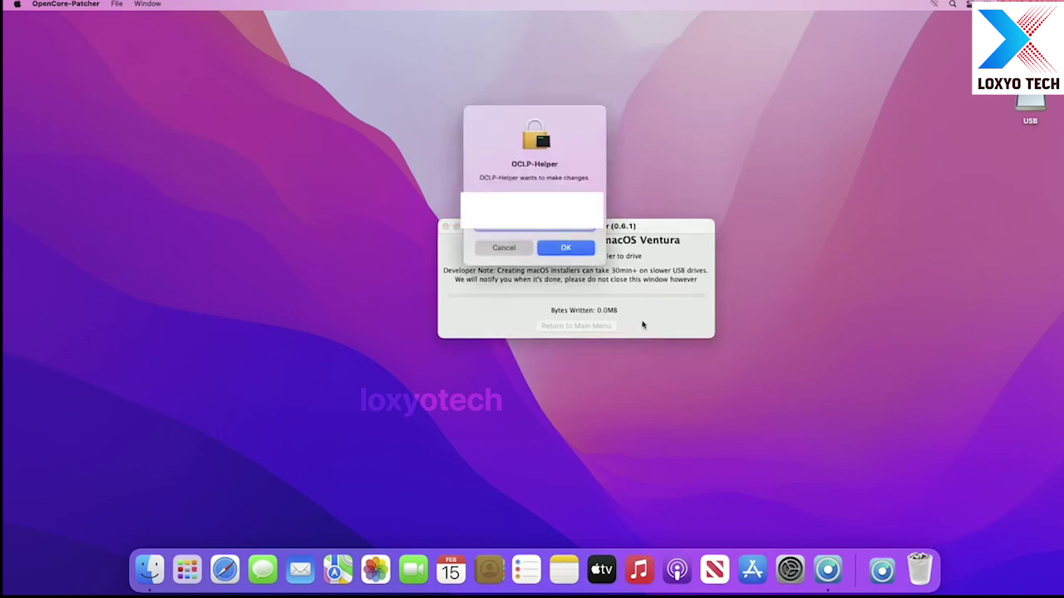
pyautogui.press('Return')
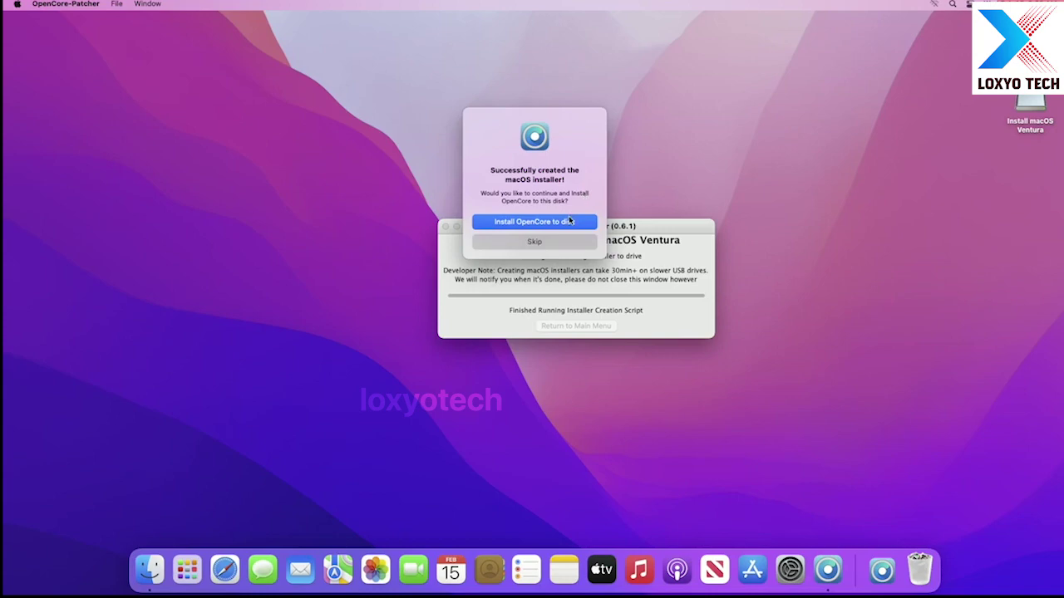
# - Install OpenCore onto the EFI partition disk2s1 of the SanDisk 3.2Gen1 USB drive, authorising the mount with the account password
pyautogui.click(570, 220)
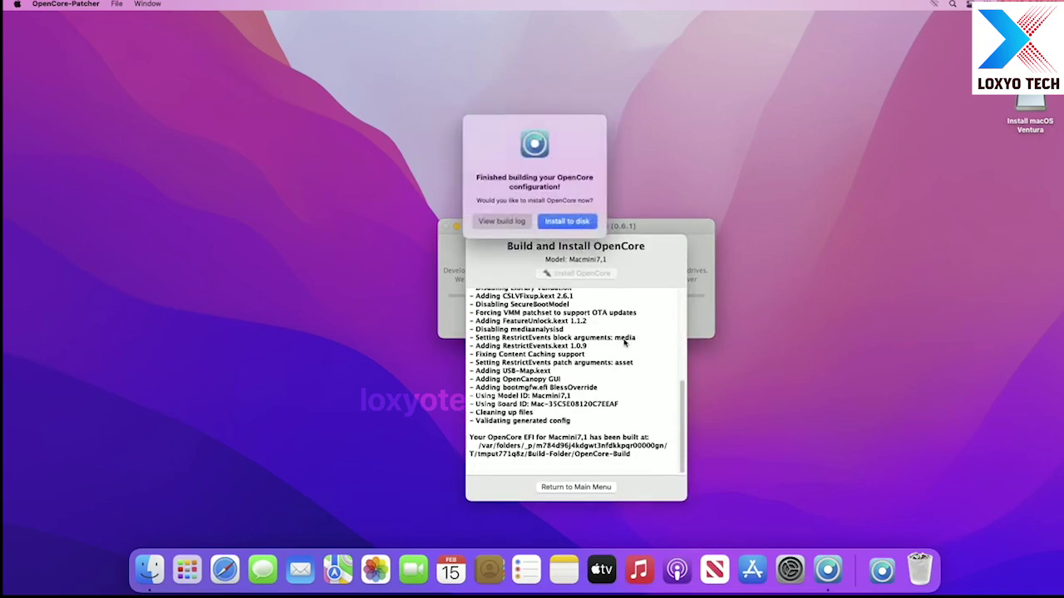
pyautogui.click(571, 223)
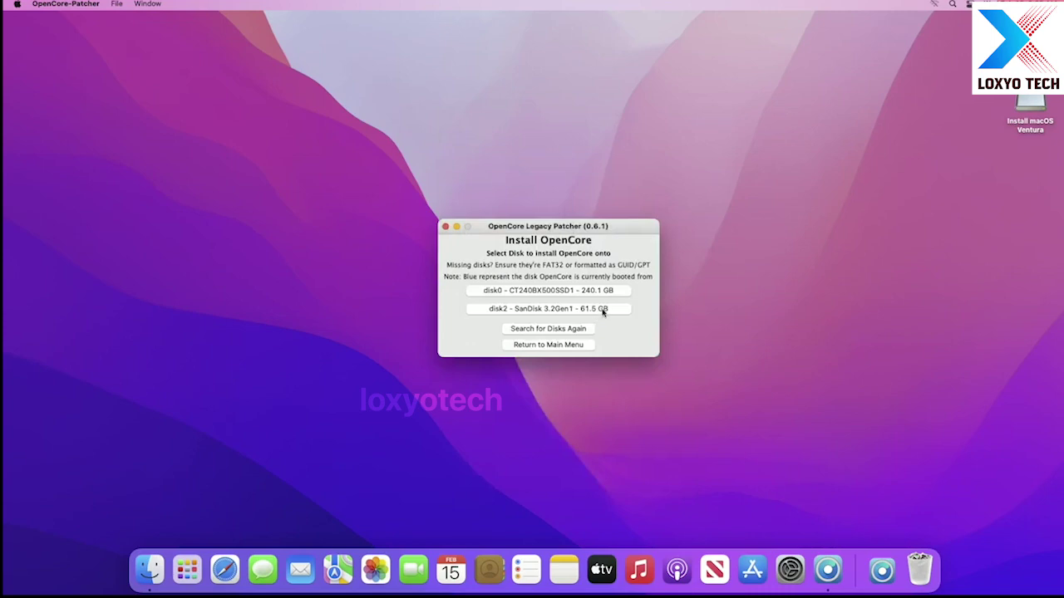
pyautogui.click(595, 311)
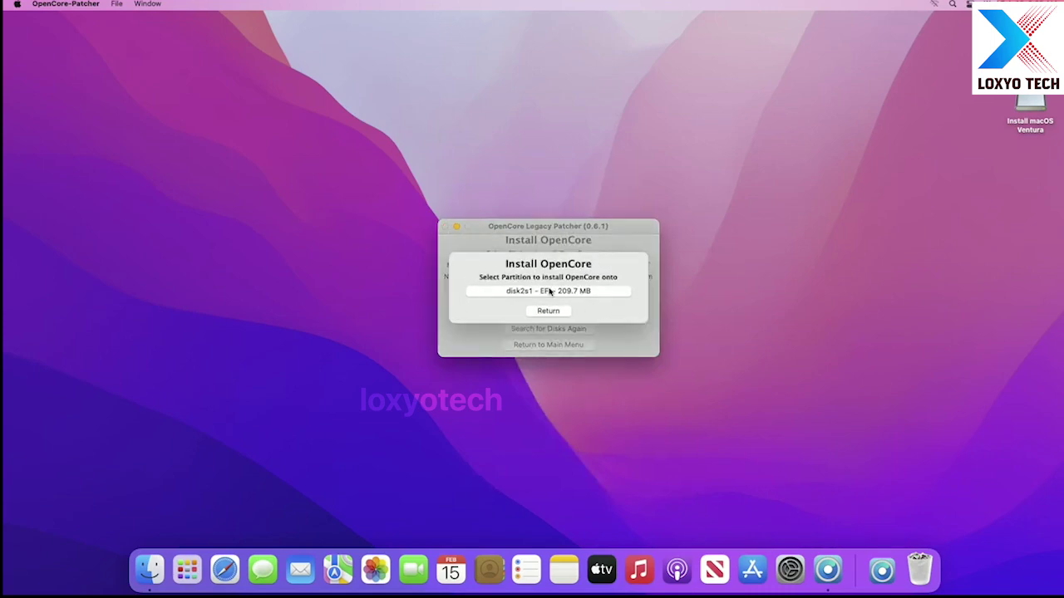
pyautogui.click(547, 292)
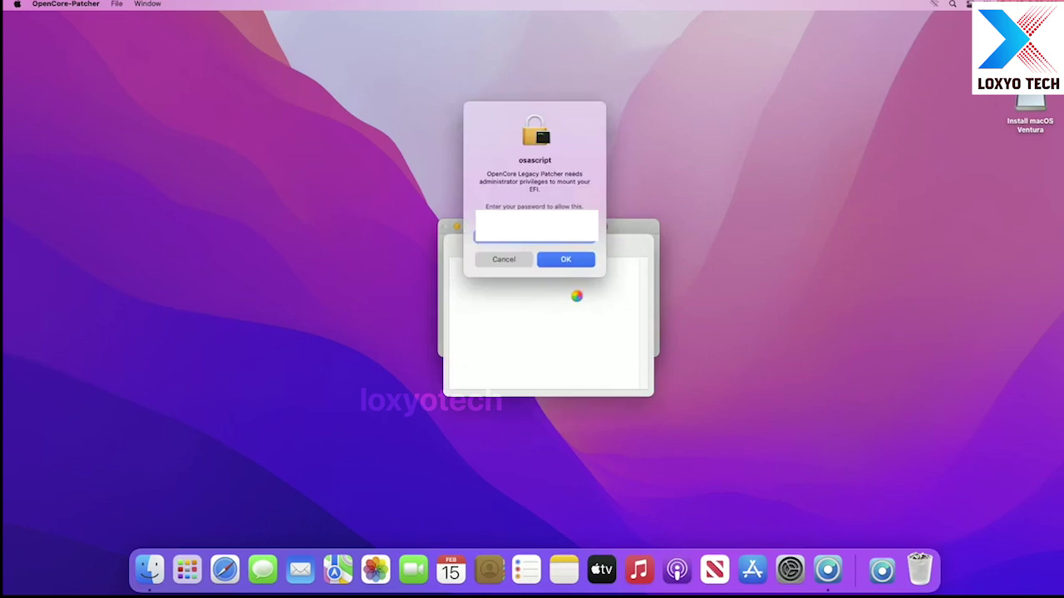
pyautogui.press('Return')
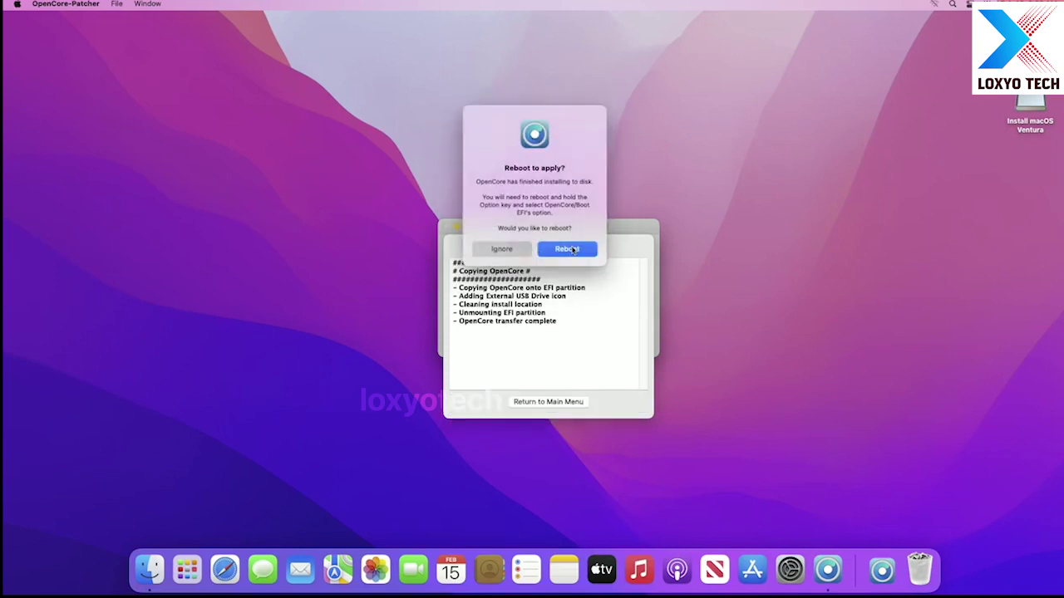
# - Reboot the Mac and choose EFI Boot in the startup disk picker
pyautogui.click(573, 249)
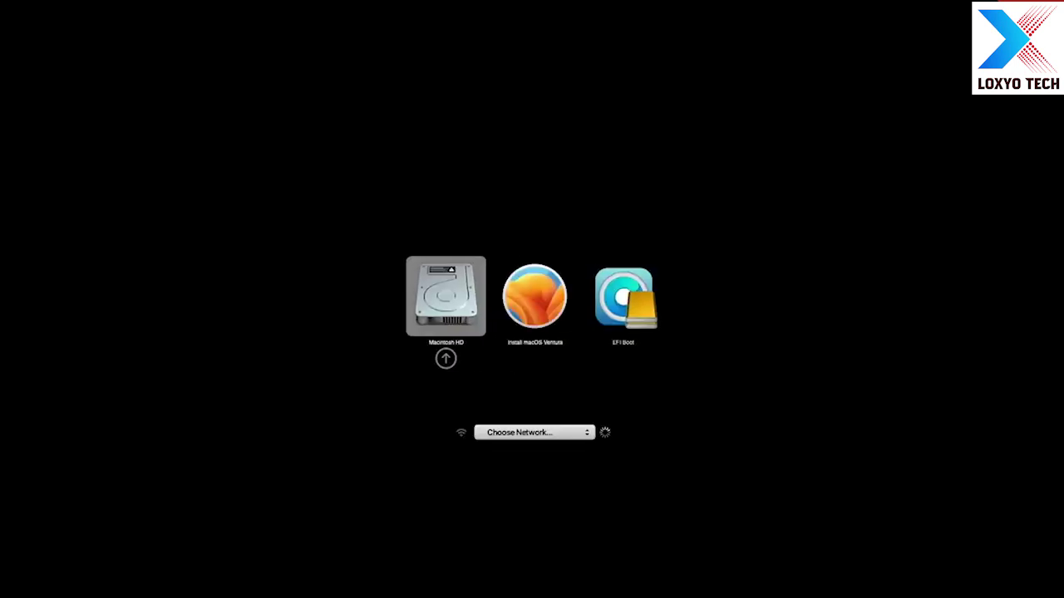
pyautogui.press('Right')
pyautogui.press('Right')
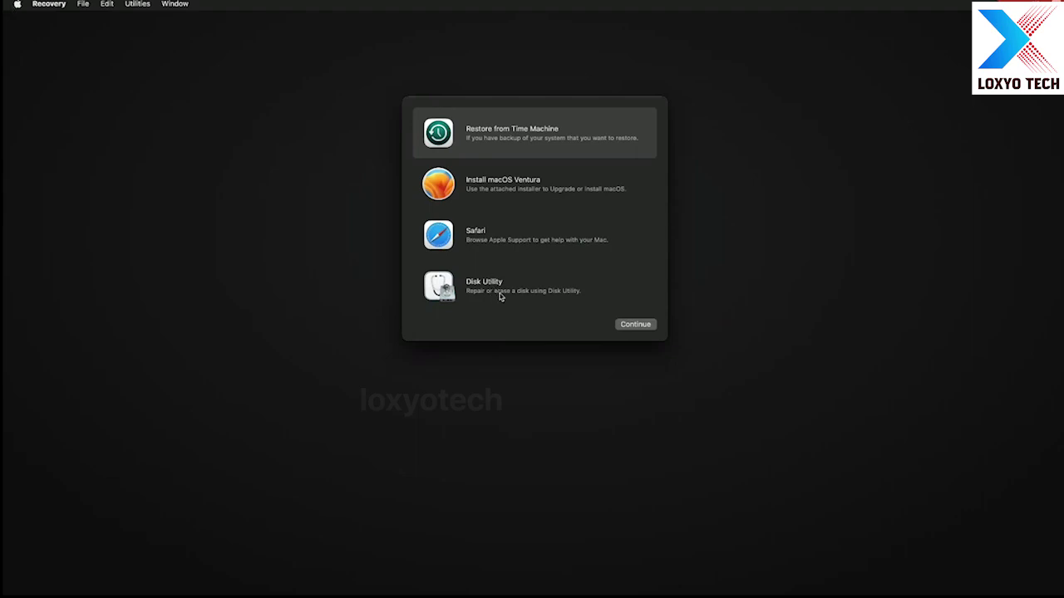
# - Open Disk Utility from macOS Recovery and show all devices, including the physical disks
pyautogui.click(503, 293)
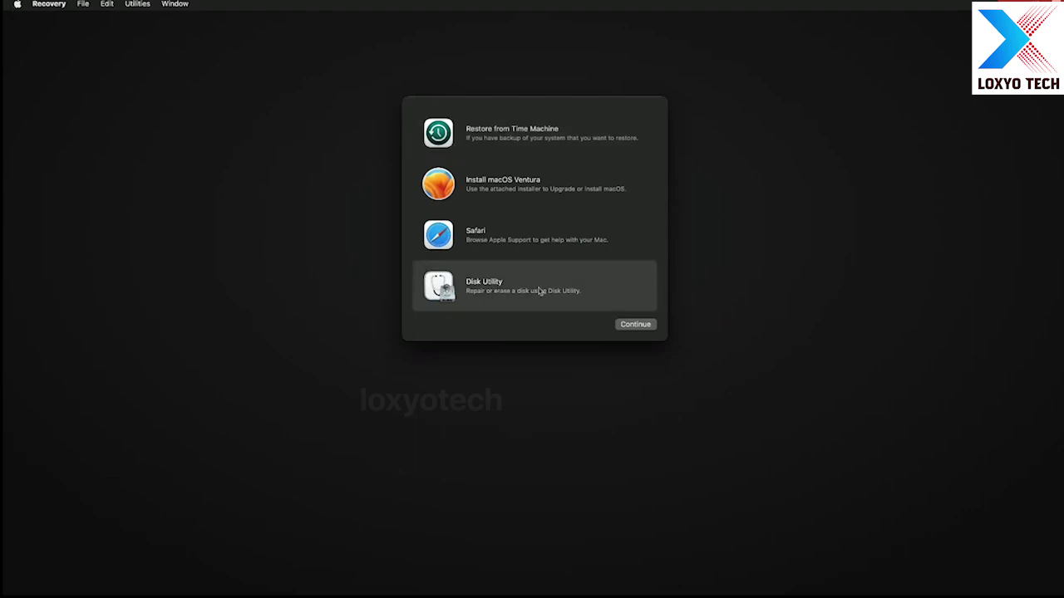
pyautogui.click(625, 327)
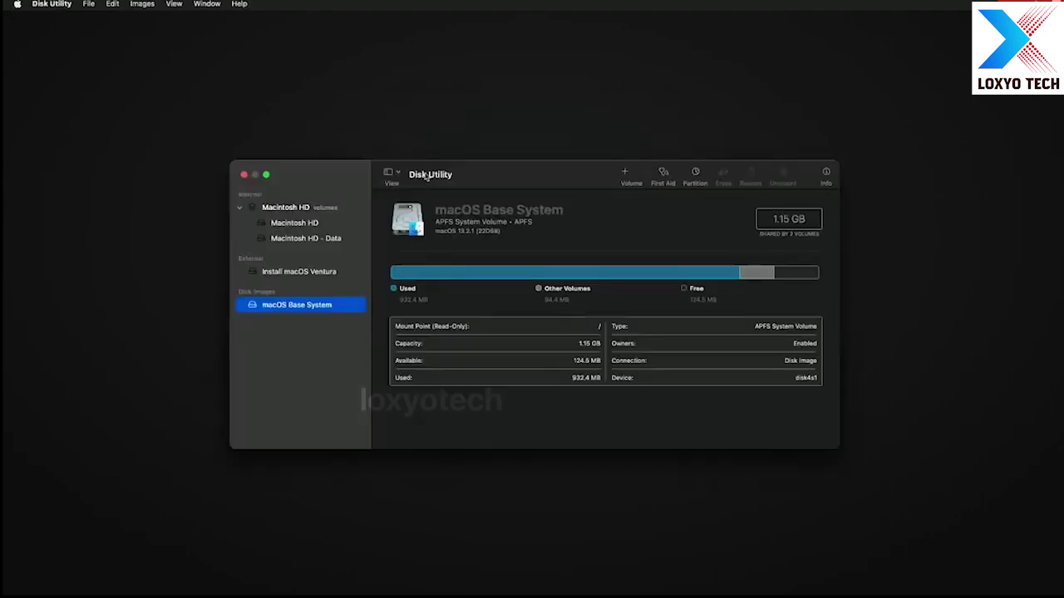
pyautogui.click(392, 173)
pyautogui.click(411, 218)
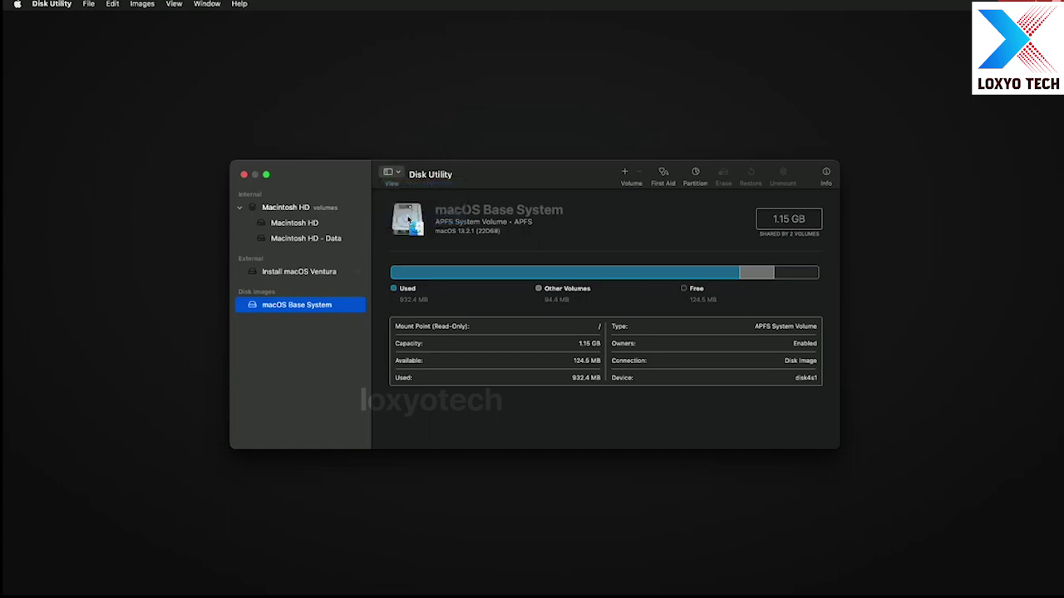
# - Erase the internal CT240BX500SSD1 Media disk as Macintosh HD with APFS format and GUID Partition Map, and return to Recovery
pyautogui.click(340, 209)
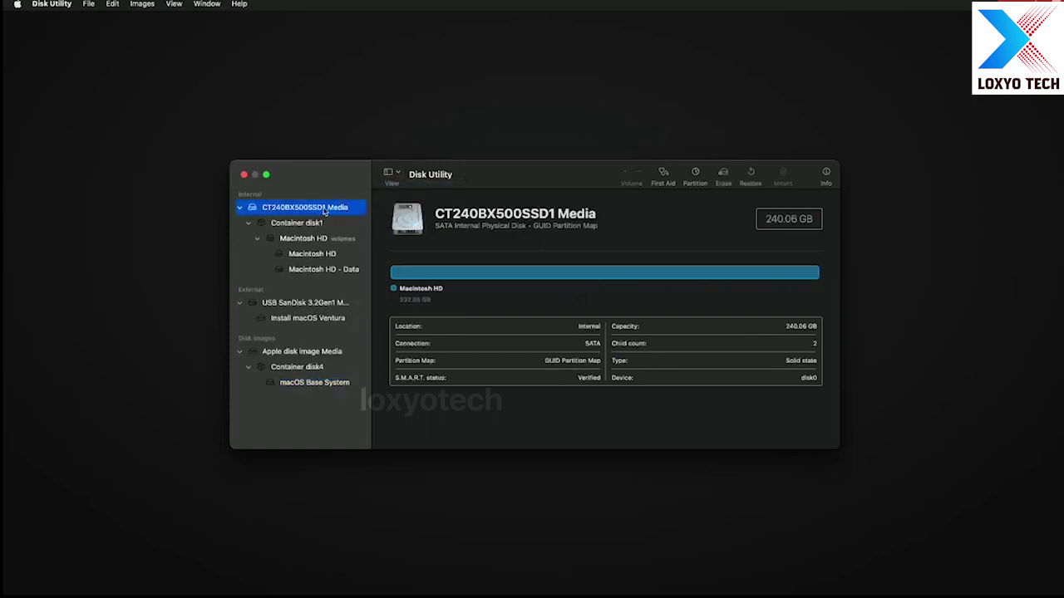
pyautogui.click(724, 172)
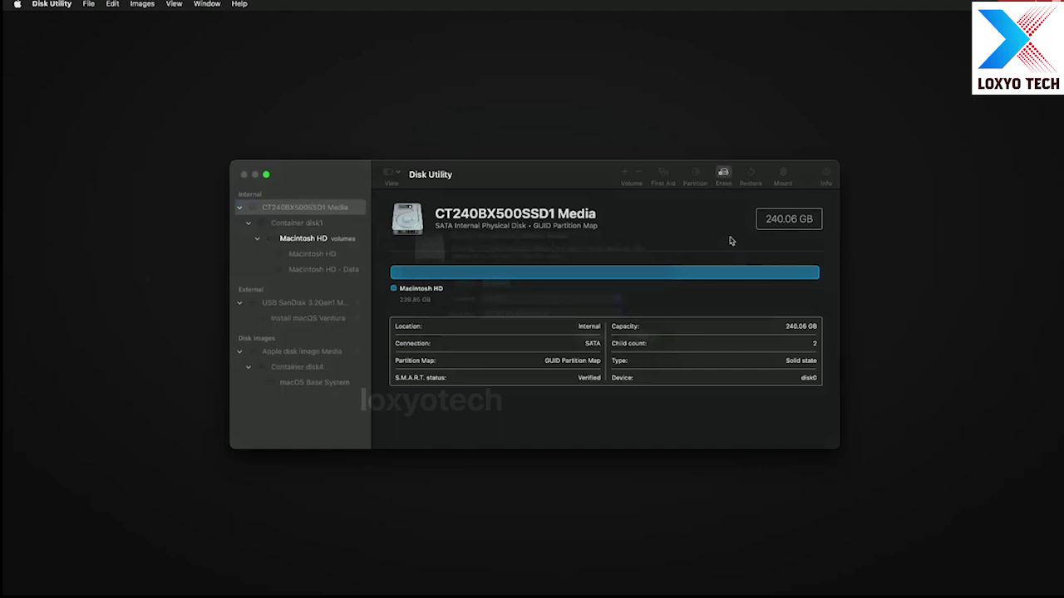
pyautogui.write('M')
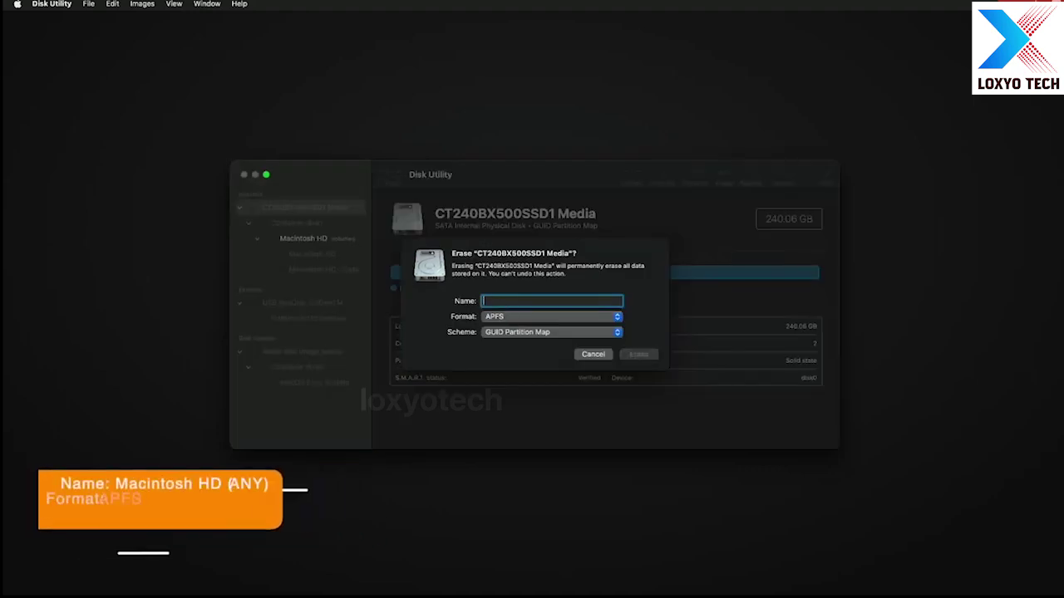
pyautogui.write('ac')
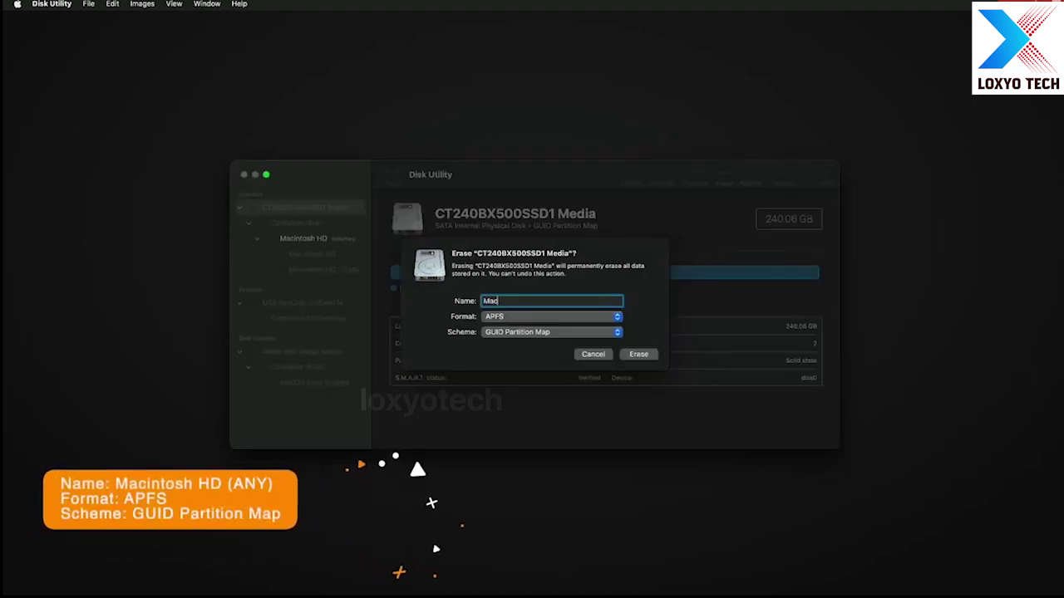
pyautogui.write('intosh HD')
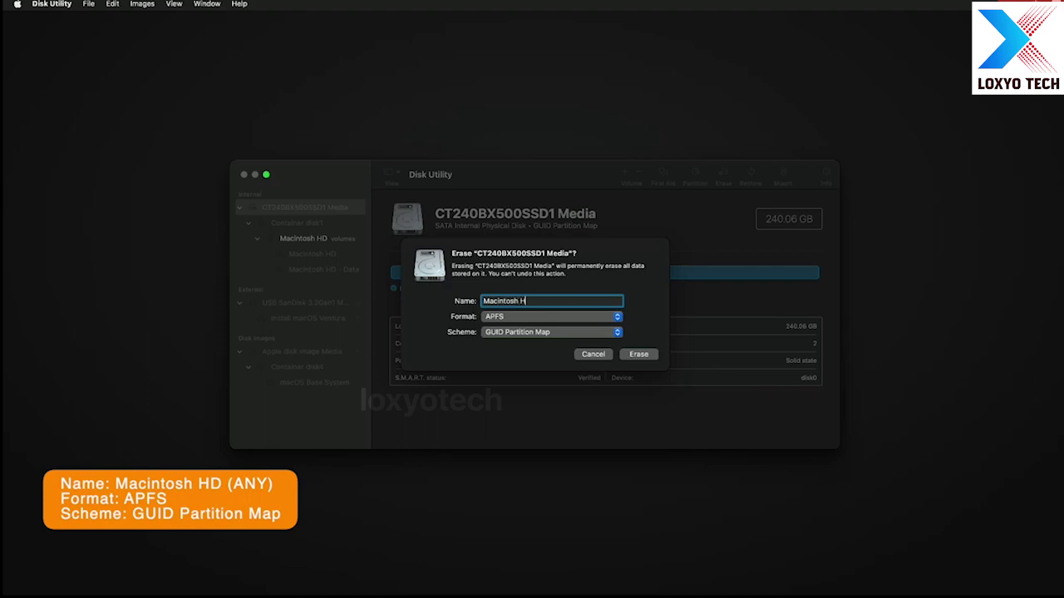
pyautogui.click(643, 357)
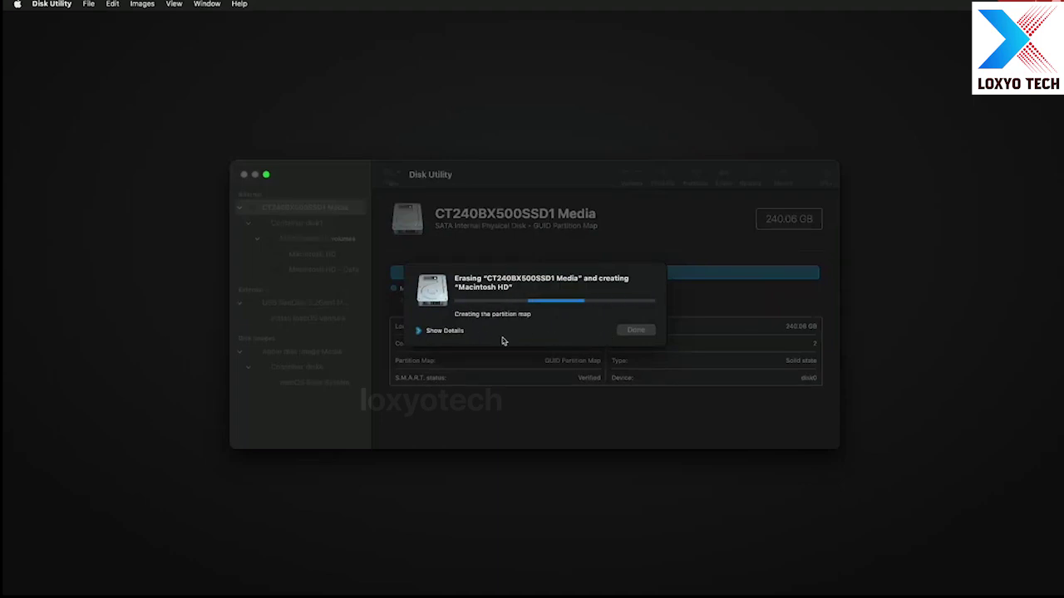
pyautogui.click(635, 384)
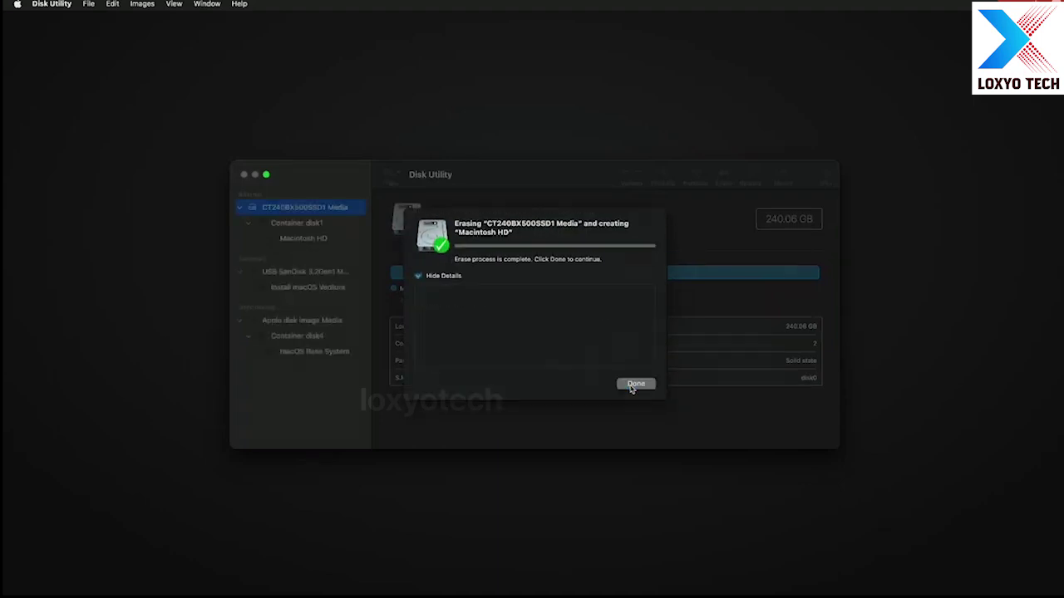
pyautogui.click(244, 175)
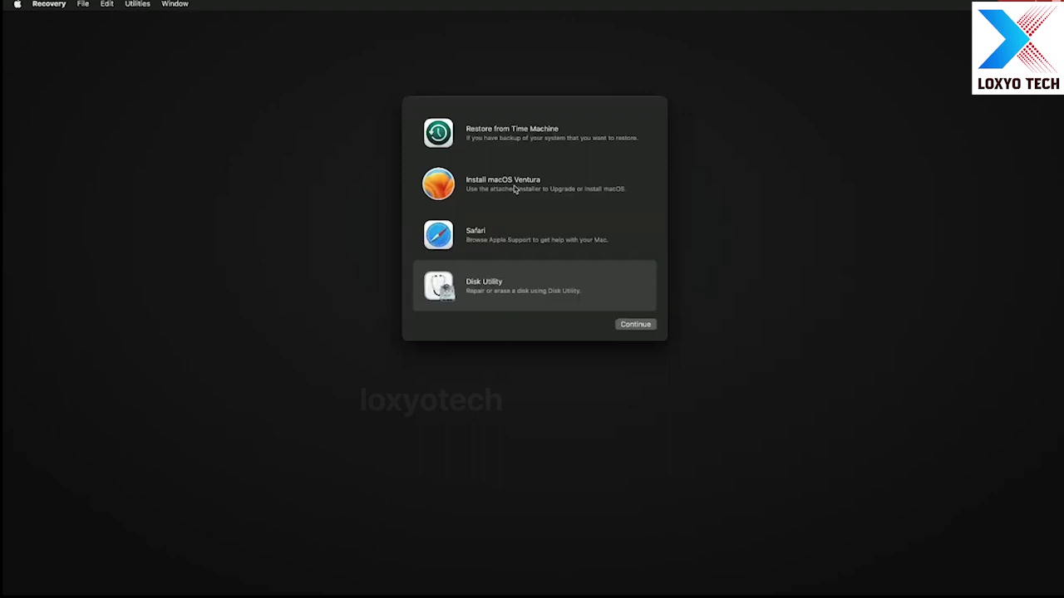
# - Start the macOS Ventura installation, accept the software license agreement, and install it on the Macintosh HD disk
pyautogui.click(513, 188)
pyautogui.click(651, 326)
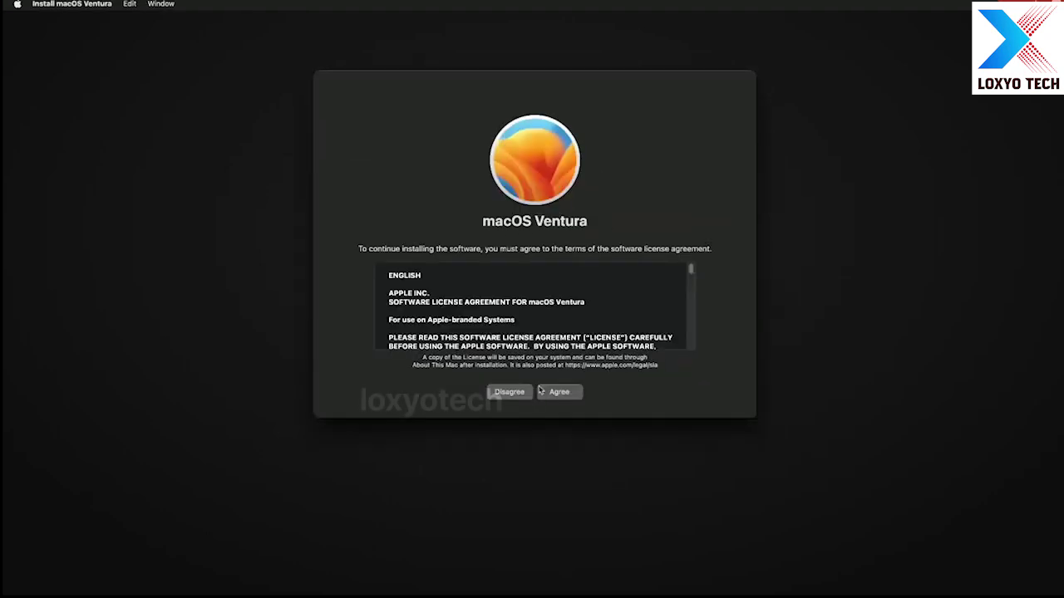
pyautogui.click(560, 391)
pyautogui.click(563, 285)
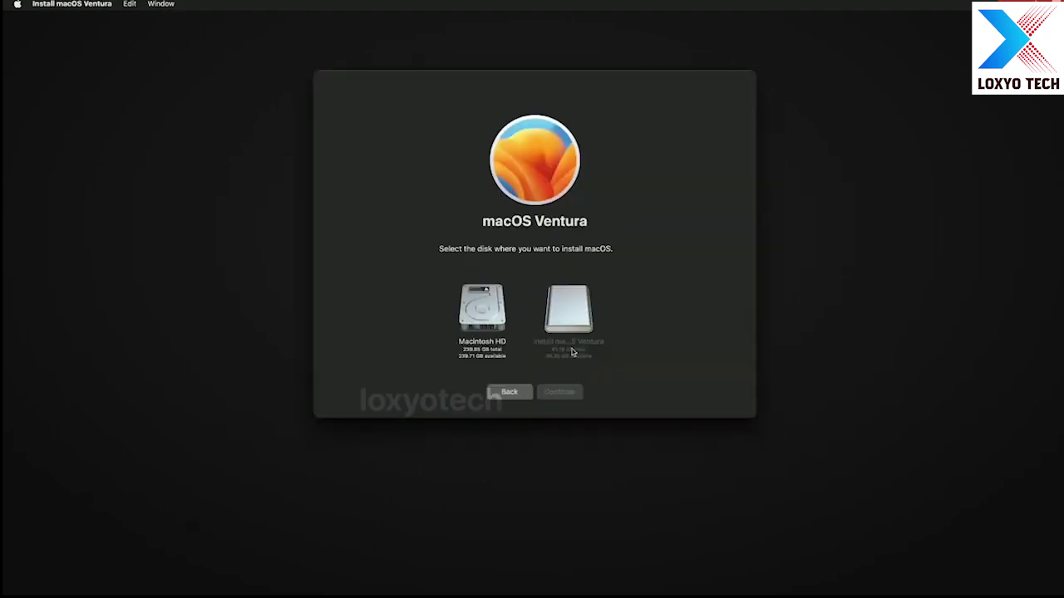
pyautogui.click(491, 321)
pyautogui.click(563, 390)
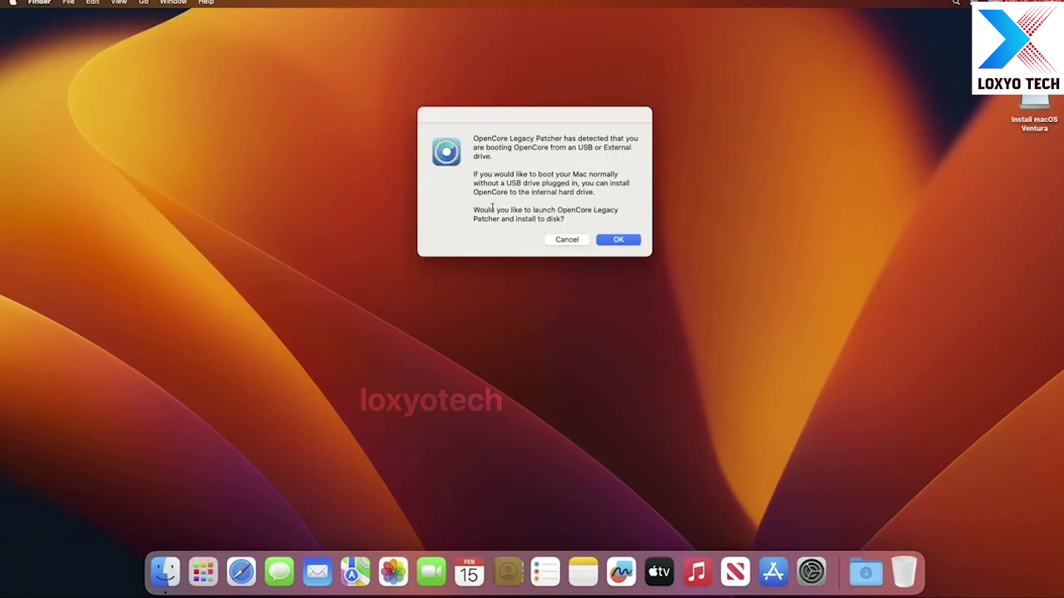
# - Accept the prompt to launch OpenCore Legacy Patcher and install OpenCore onto the EFI partition disk0s1 of the internal CT240BX500SSD1 disk
pyautogui.click(617, 242)
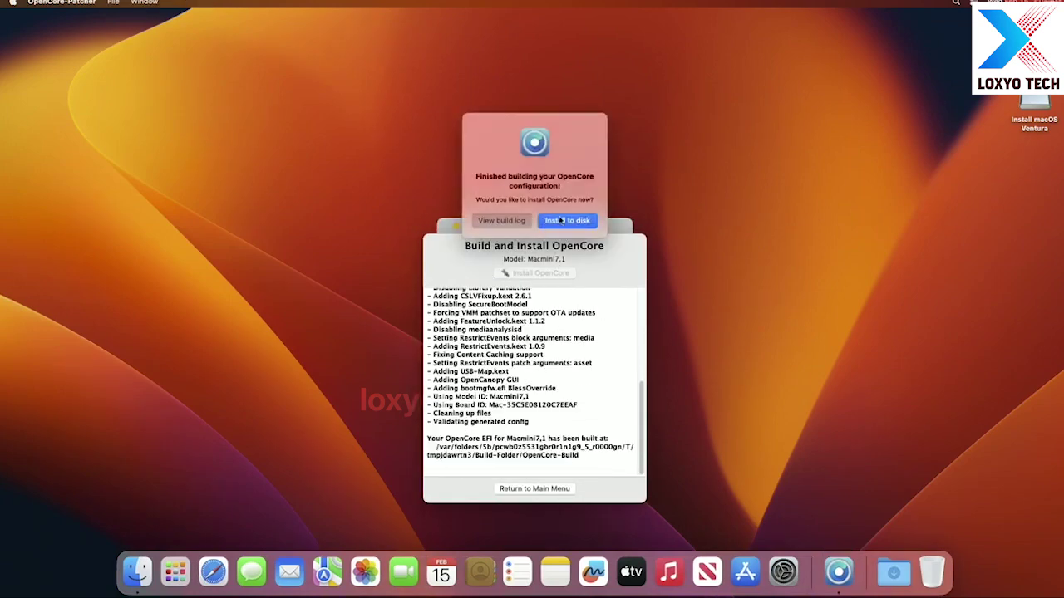
pyautogui.click(561, 219)
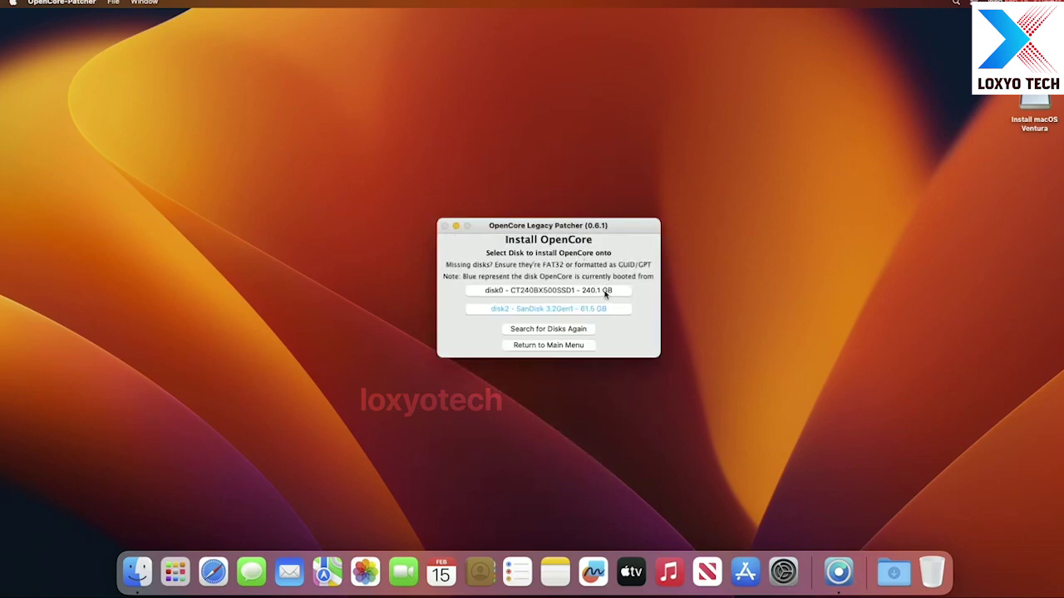
pyautogui.click(605, 292)
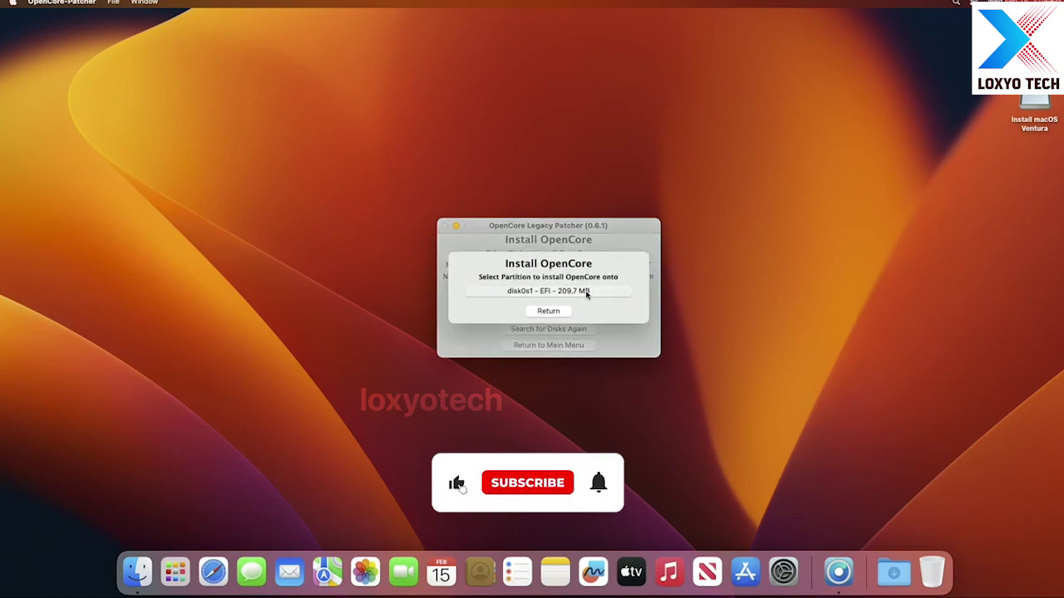
pyautogui.click(586, 291)
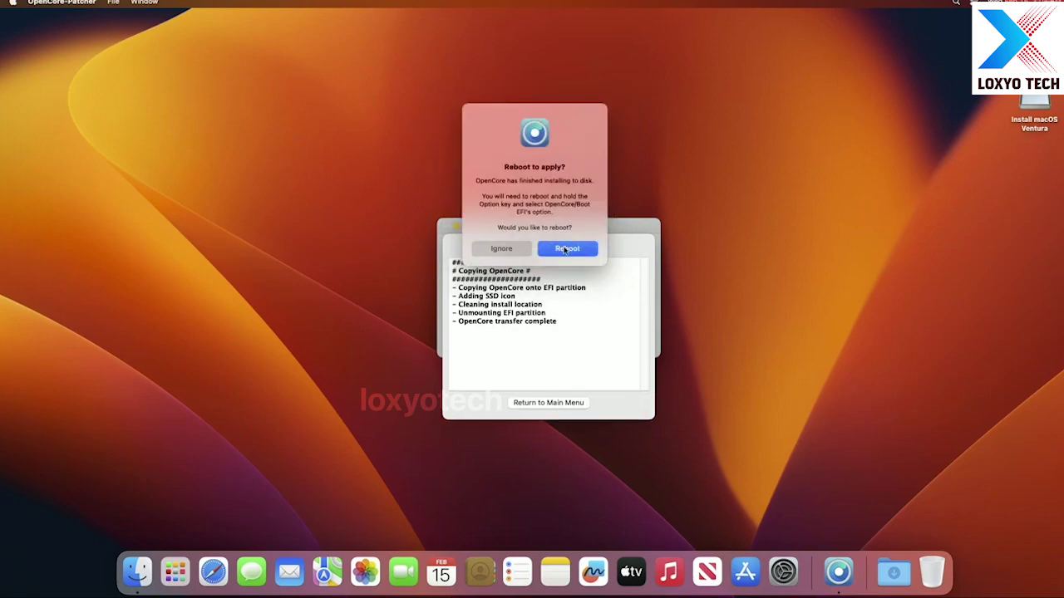
# - Restart the Mac to apply OpenCore, with reopening windows when logging back in turned off
pyautogui.click(566, 249)
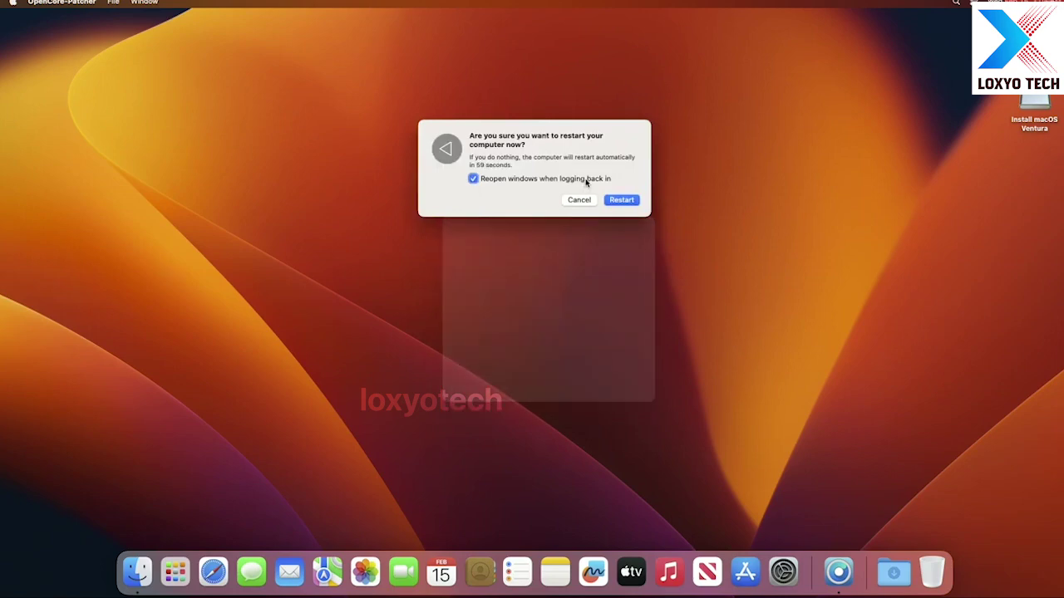
pyautogui.click(586, 182)
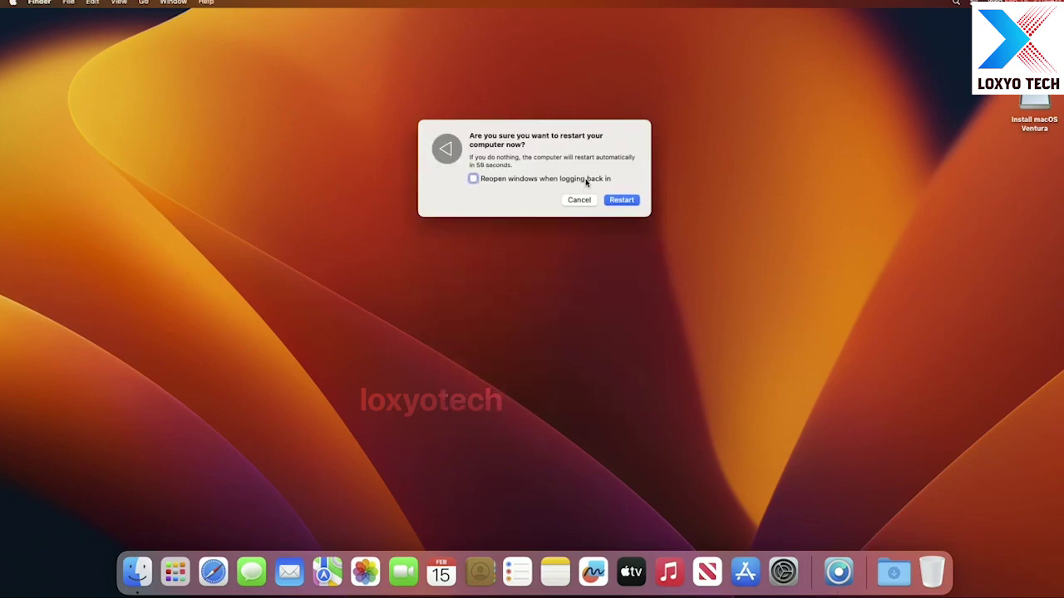
pyautogui.click(622, 201)
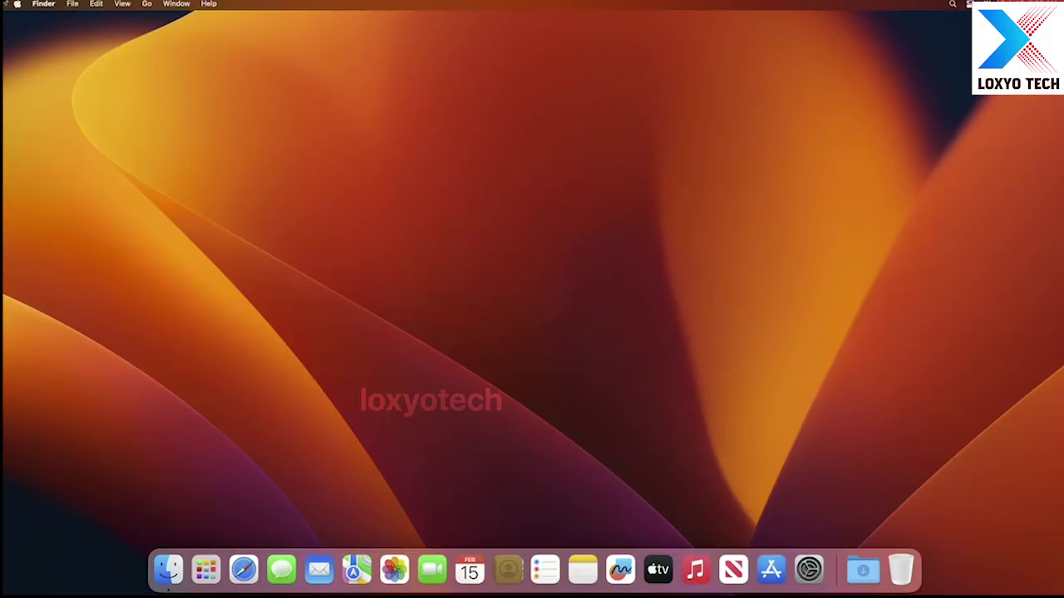
# - Open About This Mac to check the Mac model and the installed macOS version
pyautogui.click(17, 4)
pyautogui.click(30, 23)
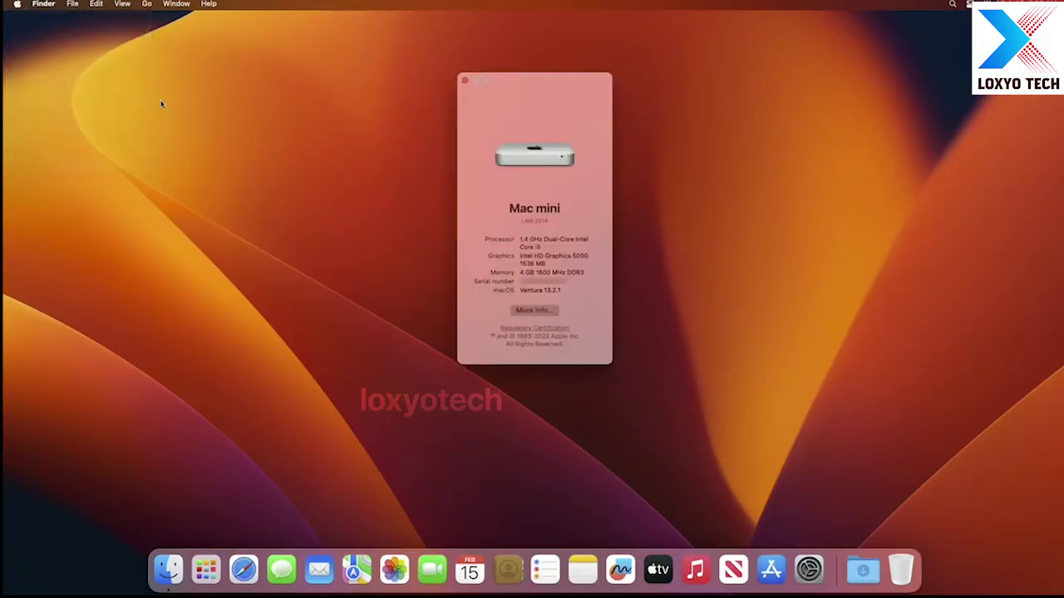